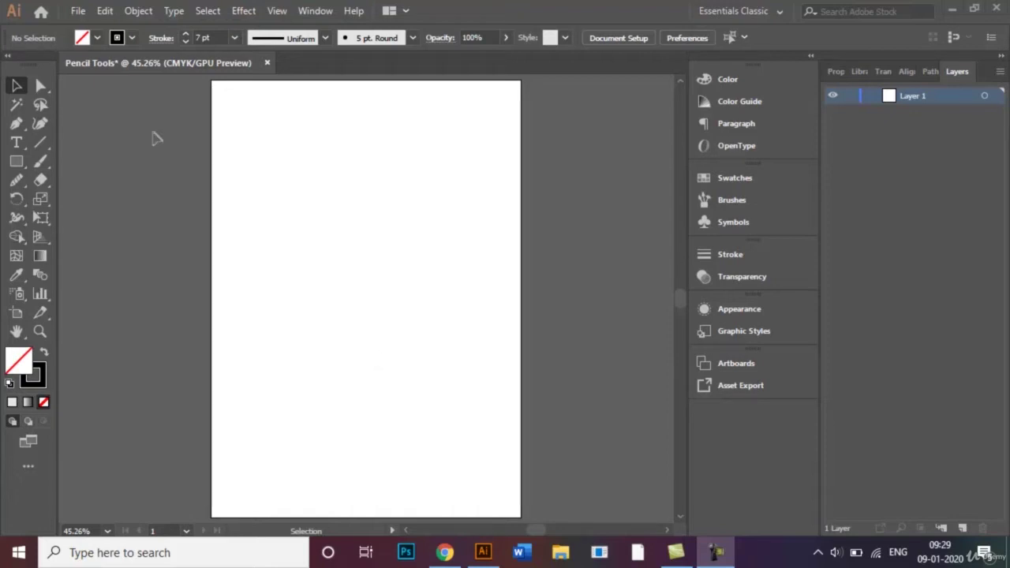
# Browse the freehand tool flyout and the workspace list without changing anything
pyautogui.click(17, 181)
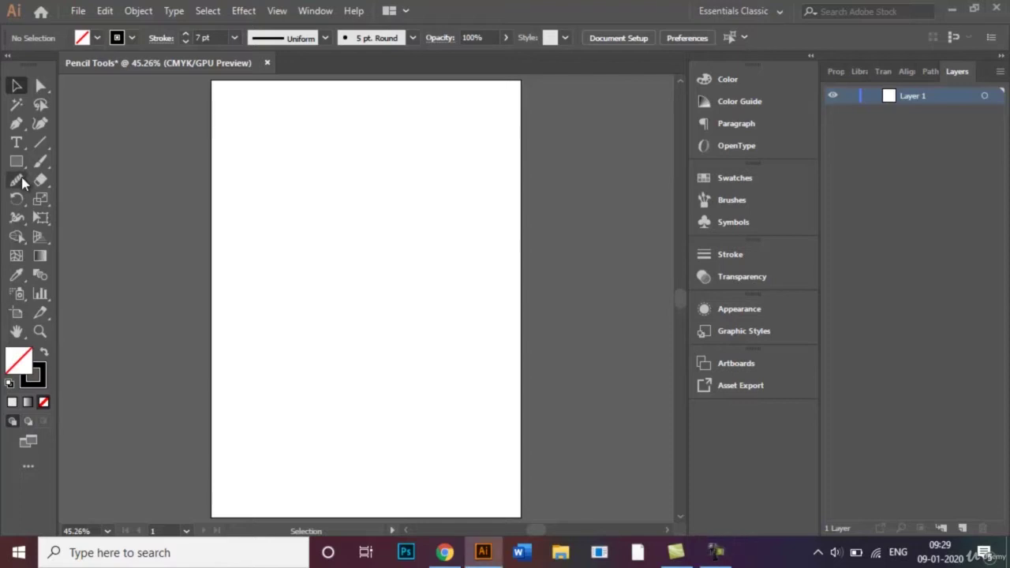
pyautogui.click(20, 181)
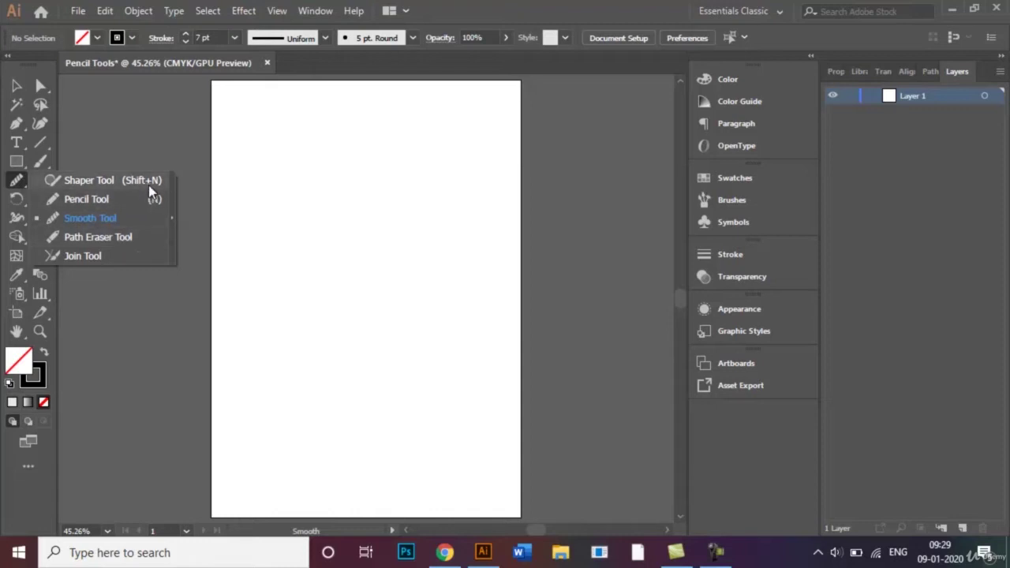
pyautogui.click(16, 85)
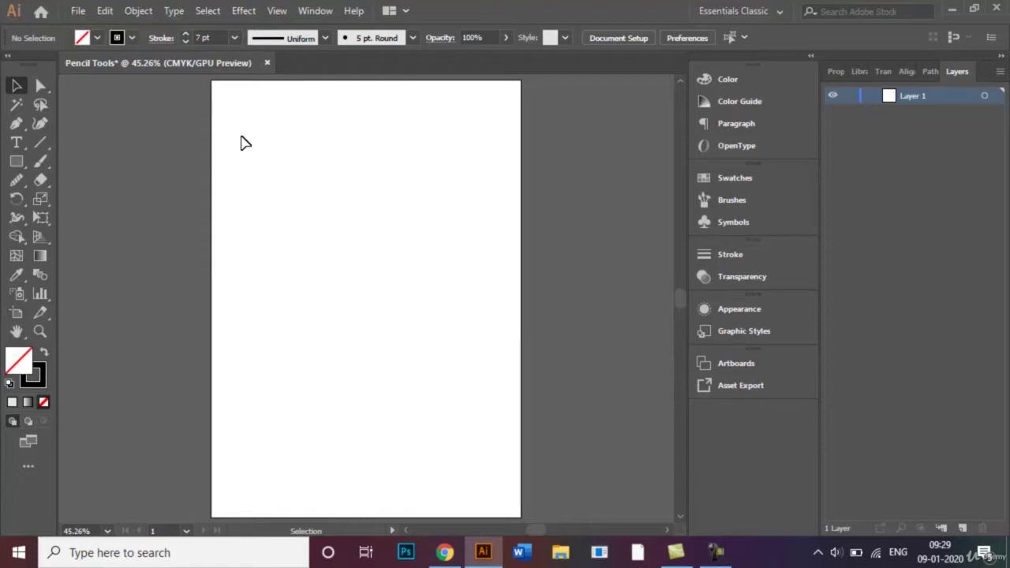
pyautogui.click(756, 9)
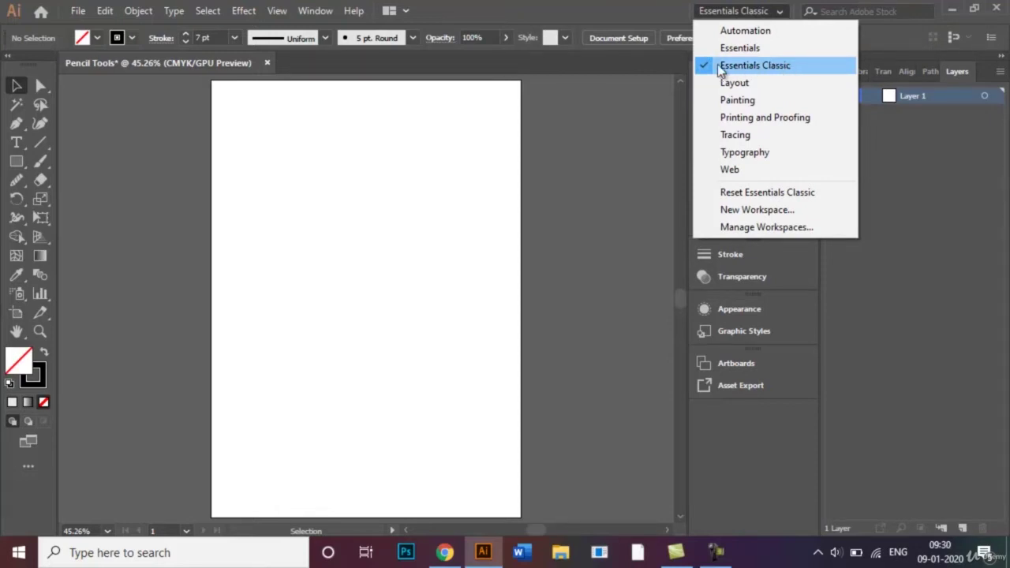
pyautogui.click(605, 104)
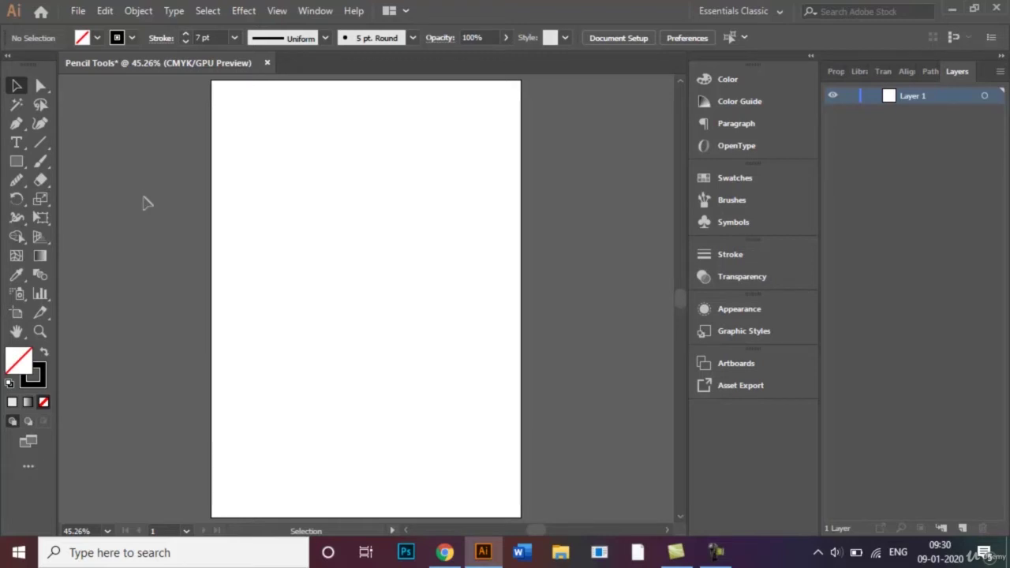
# With the Shaper Tool, sketch a circle, a diamond below it and a tall rectangle to the right
pyautogui.click(20, 181)
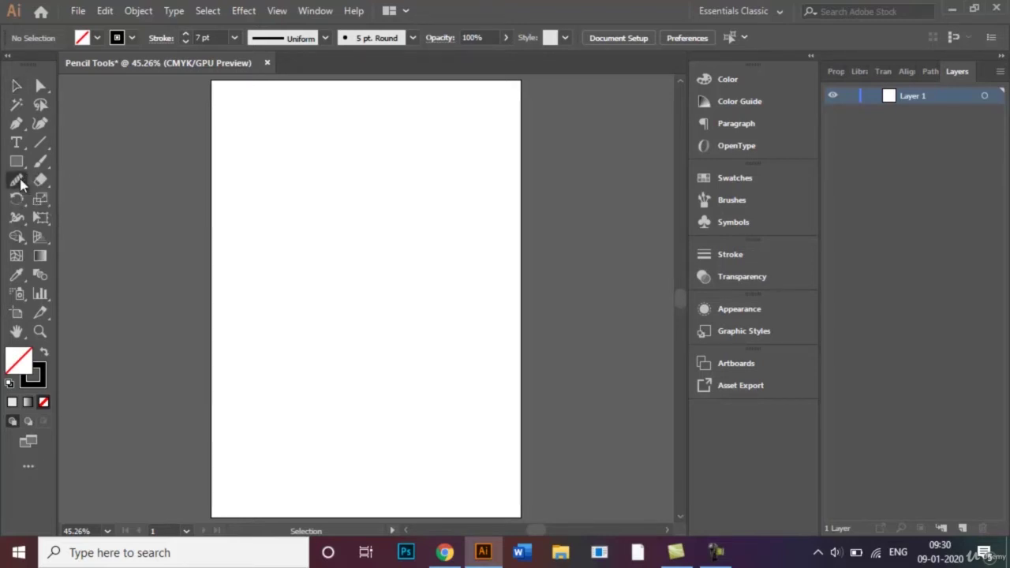
pyautogui.moveTo(21, 181); pyautogui.dragTo(86, 182)
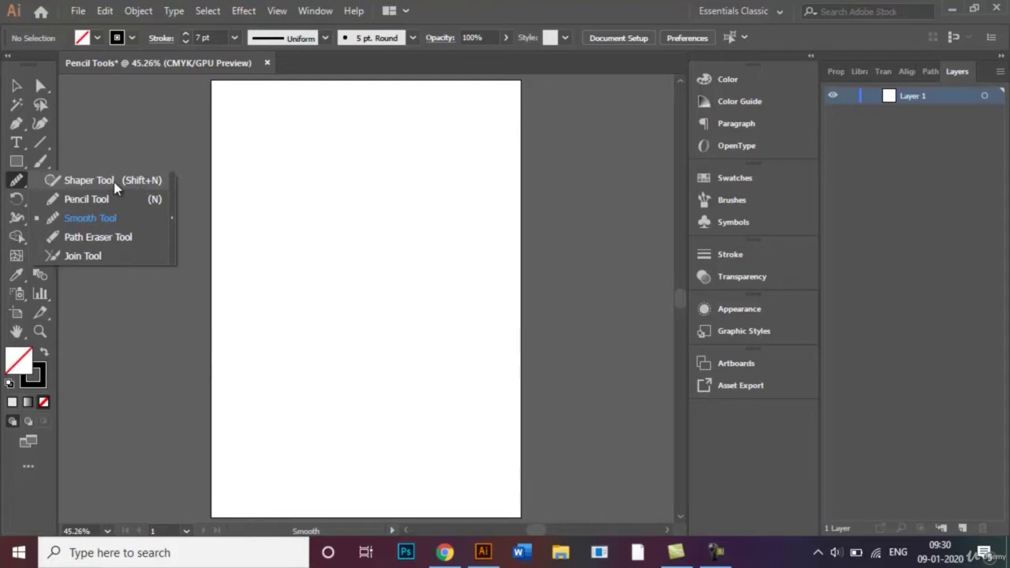
pyautogui.moveTo(114, 181); pyautogui.dragTo(113, 182)
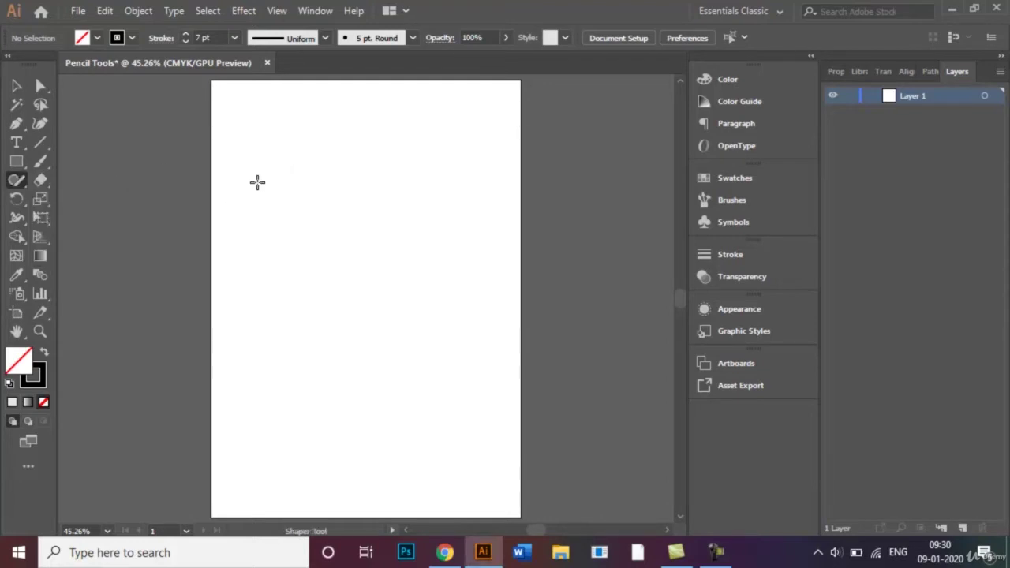
pyautogui.moveTo(258, 200)
pyautogui.mouseDown()
pyautogui.moveTo(311, 159)
pyautogui.moveTo(333, 167)
pyautogui.moveTo(350, 230)
pyautogui.moveTo(311, 260)
pyautogui.moveTo(281, 267)
pyautogui.moveTo(257, 253)
pyautogui.moveTo(258, 197)
pyautogui.mouseUp()
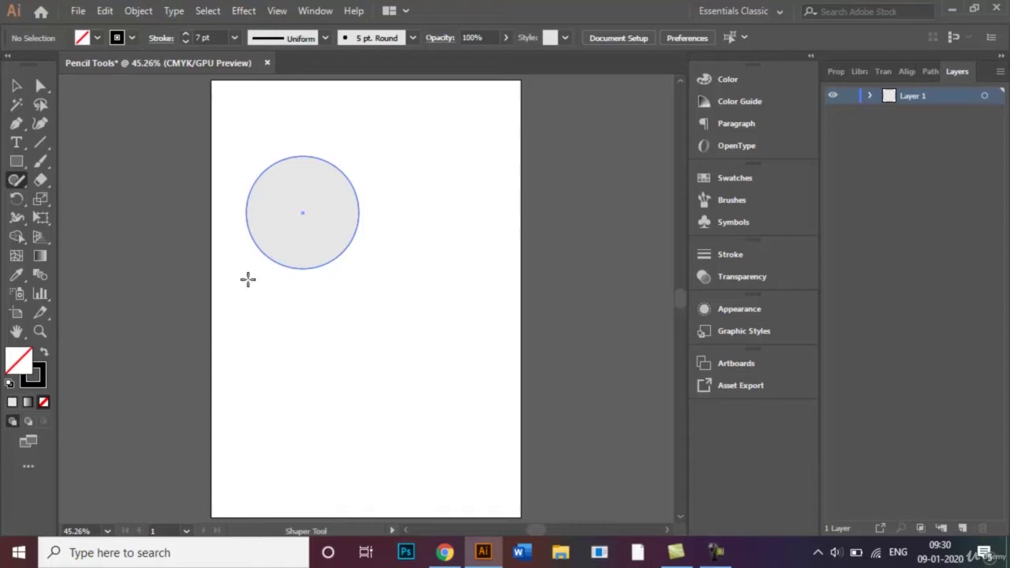
pyautogui.click(343, 284)
pyautogui.moveTo(287, 353)
pyautogui.mouseDown()
pyautogui.moveTo(332, 302)
pyautogui.moveTo(374, 352)
pyautogui.moveTo(324, 410)
pyautogui.moveTo(282, 354)
pyautogui.moveTo(291, 351)
pyautogui.mouseUp()
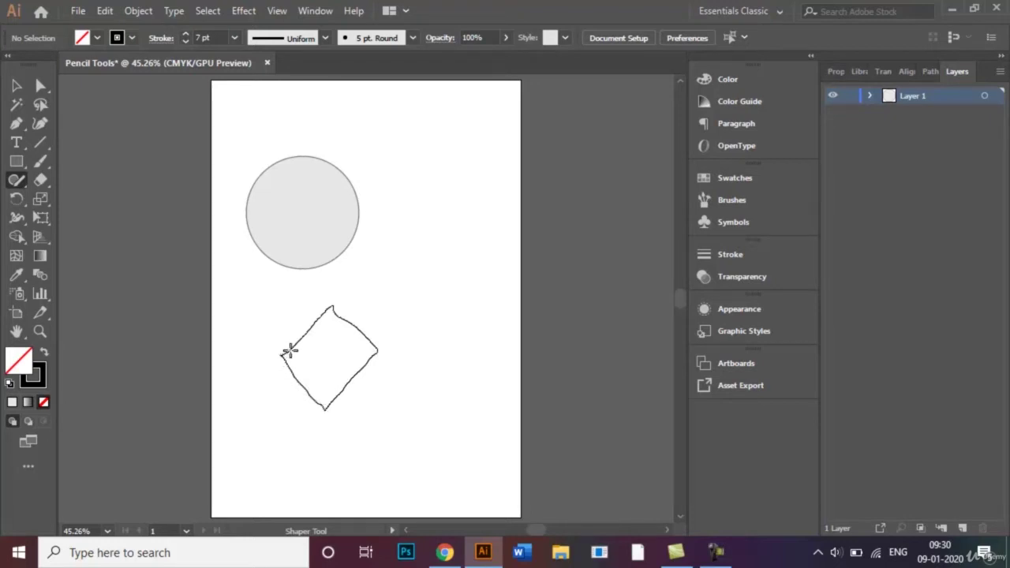
pyautogui.moveTo(290, 350); pyautogui.dragTo(291, 350)
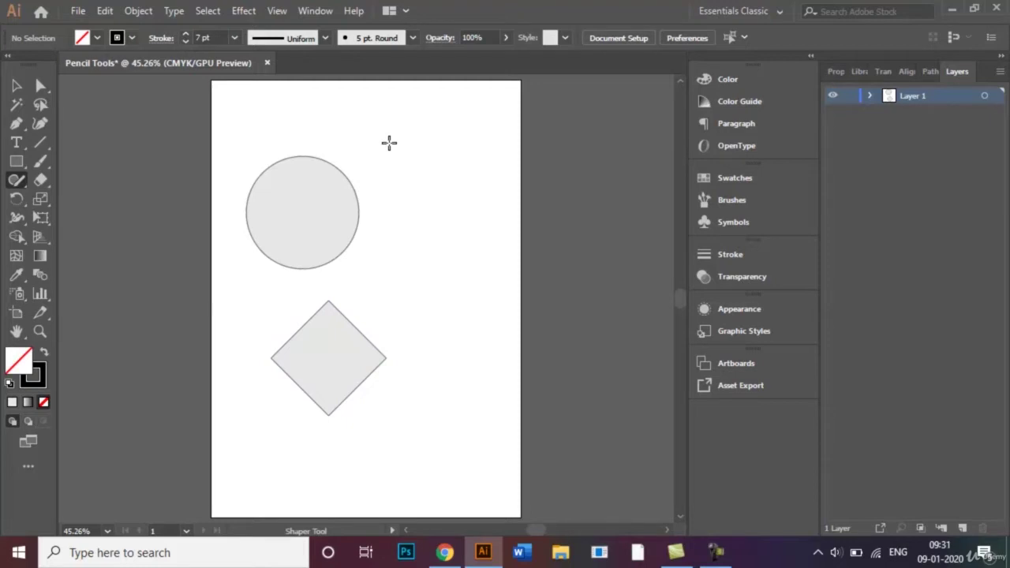
pyautogui.moveTo(388, 143)
pyautogui.mouseDown()
pyautogui.moveTo(403, 290)
pyautogui.moveTo(460, 285)
pyautogui.moveTo(444, 145)
pyautogui.moveTo(440, 135)
pyautogui.moveTo(386, 146)
pyautogui.mouseUp()
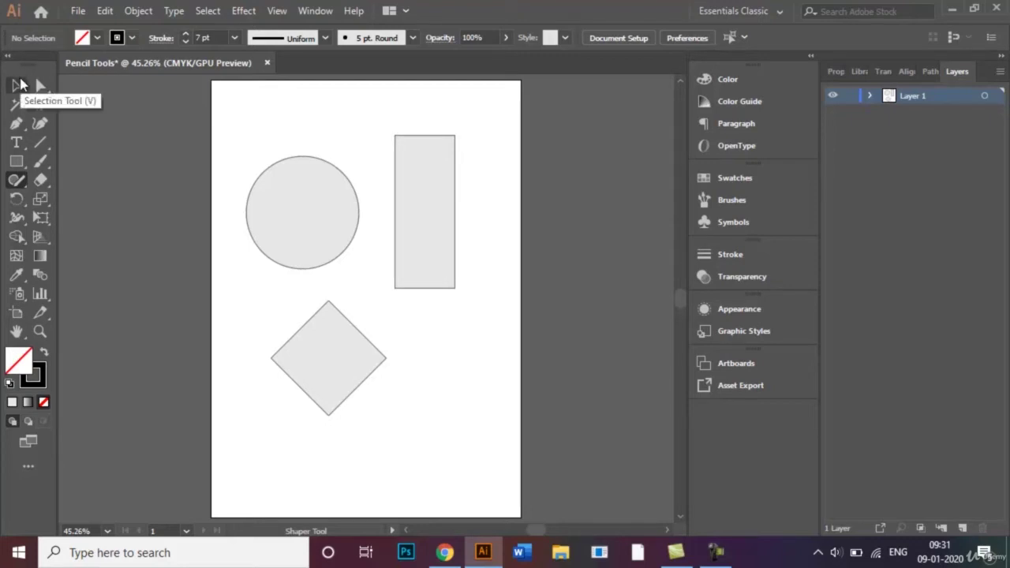
# Fill the circle with CMYK Red
pyautogui.click(18, 85)
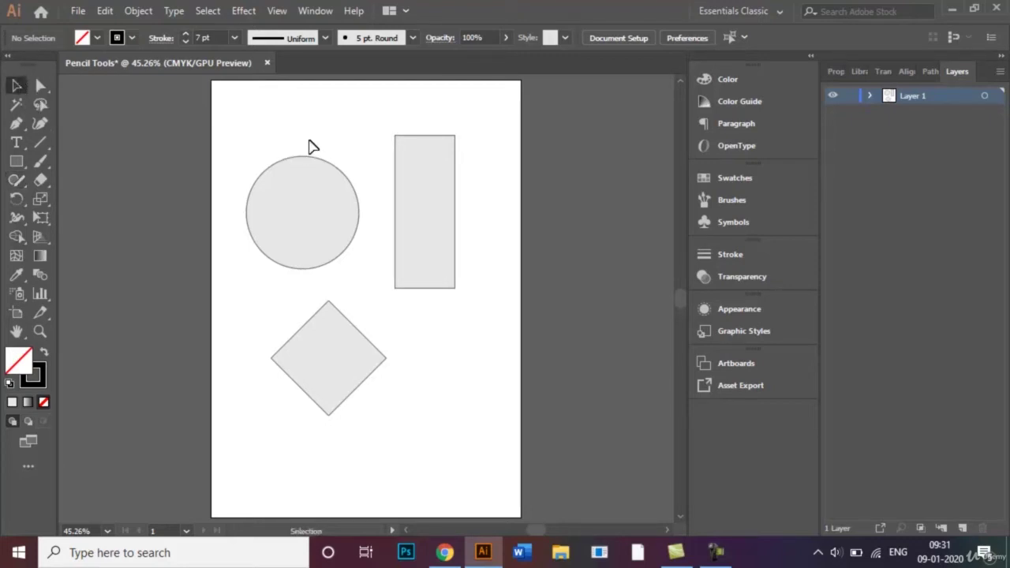
pyautogui.click(307, 215)
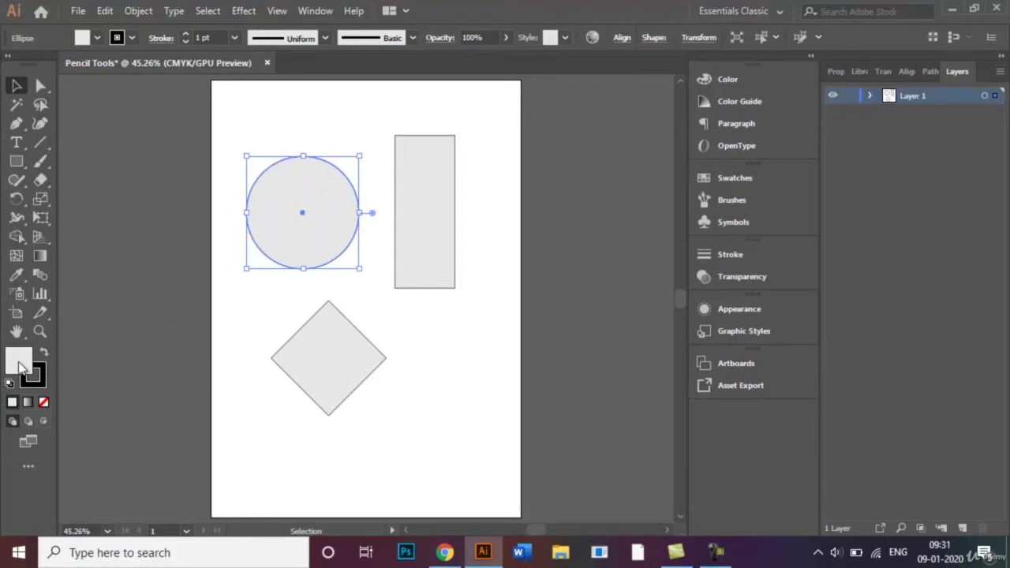
pyautogui.click(96, 41)
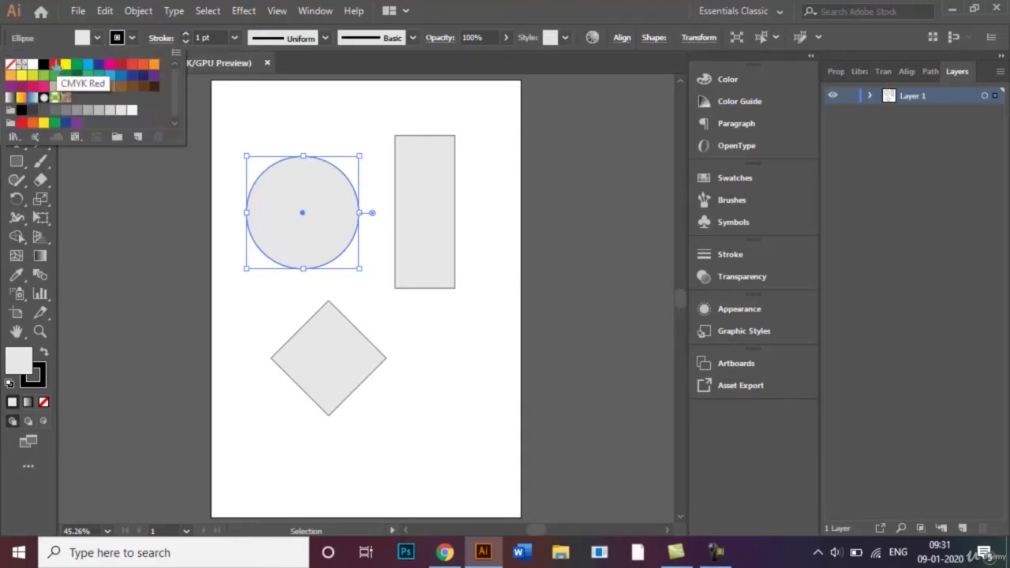
pyautogui.click(54, 64)
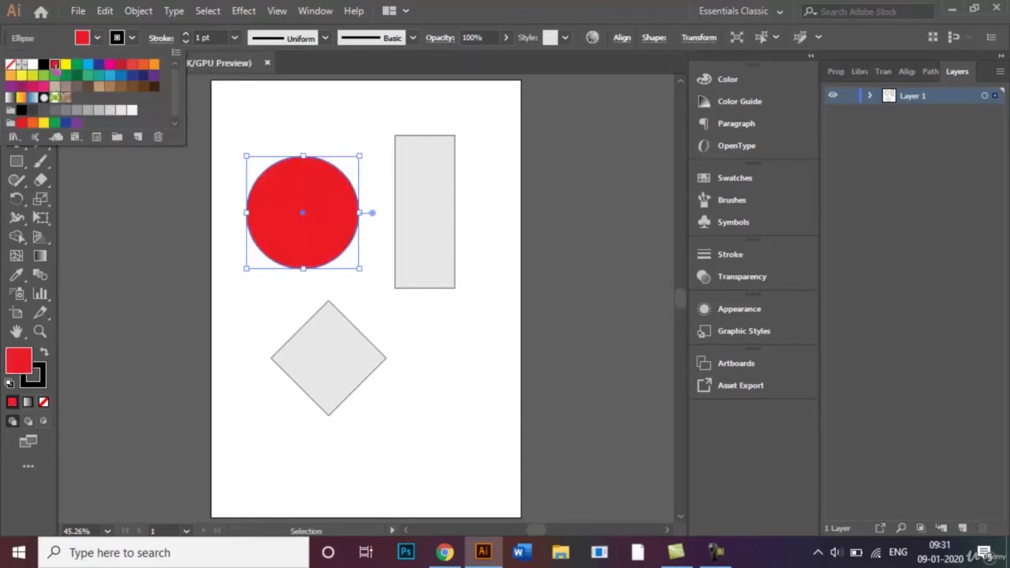
pyautogui.click(220, 298)
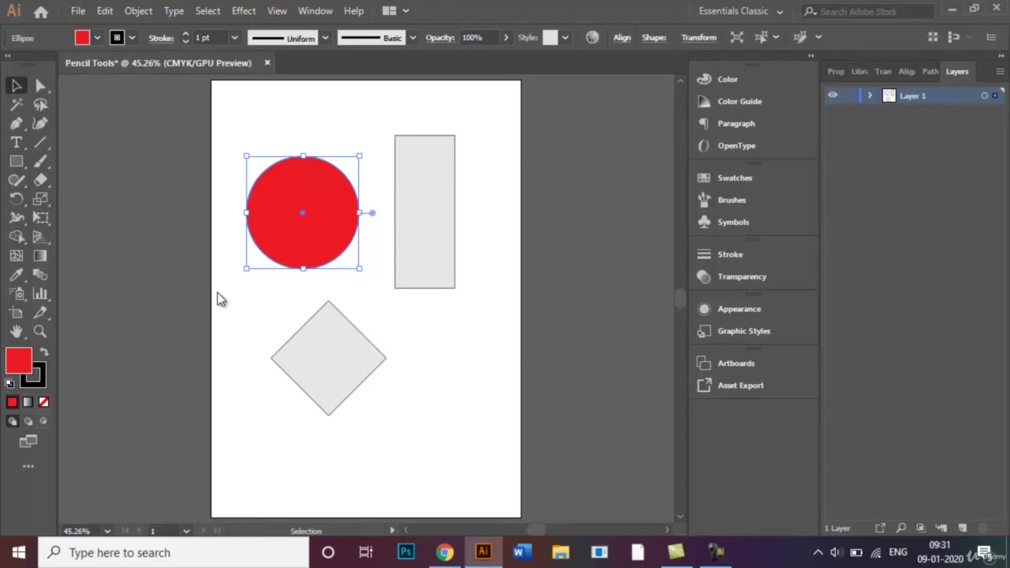
# Give the circle a 4 pt black outline and deselect it
pyautogui.click(132, 41)
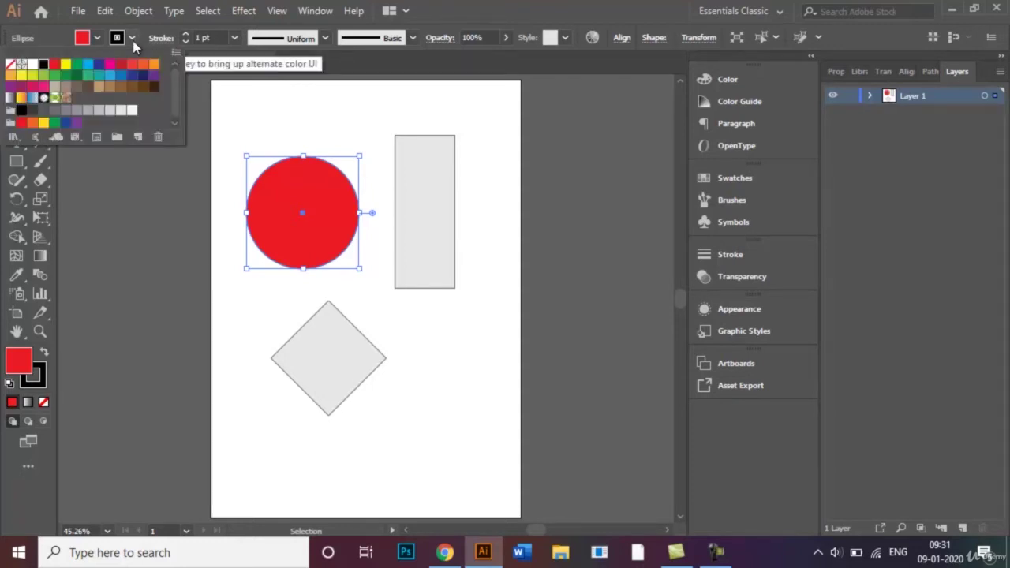
pyautogui.click(132, 41)
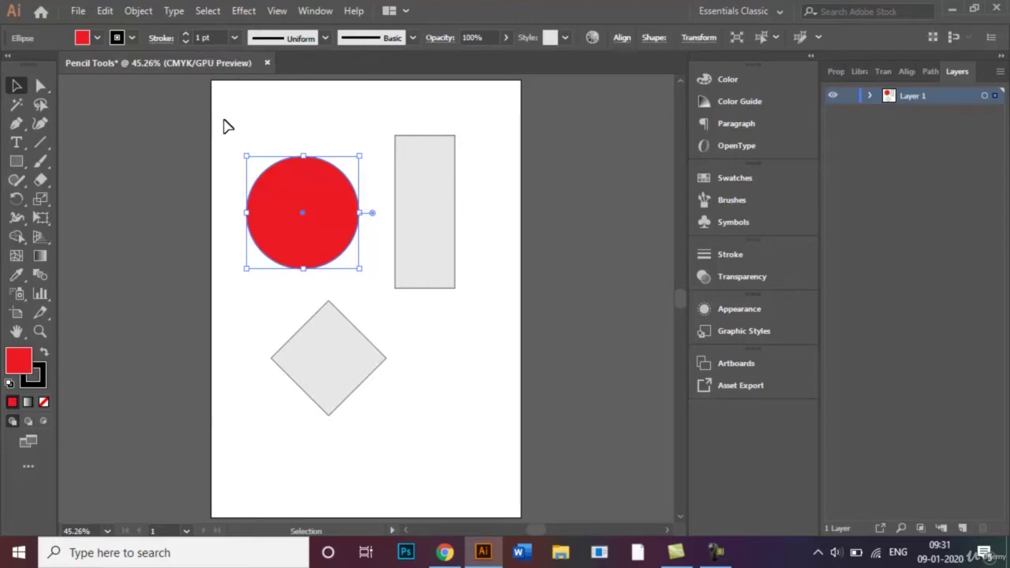
pyautogui.click(236, 42)
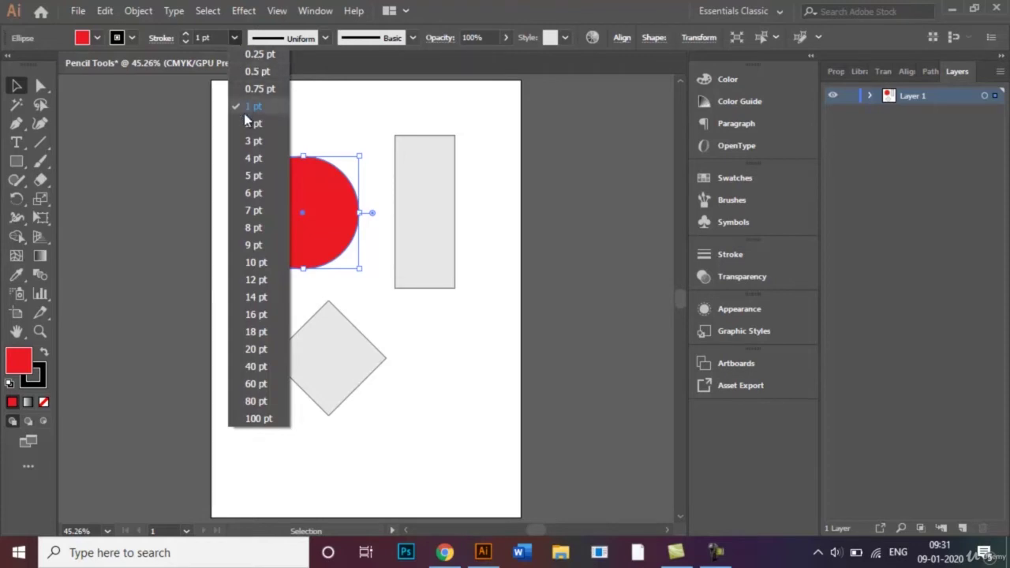
pyautogui.click(253, 159)
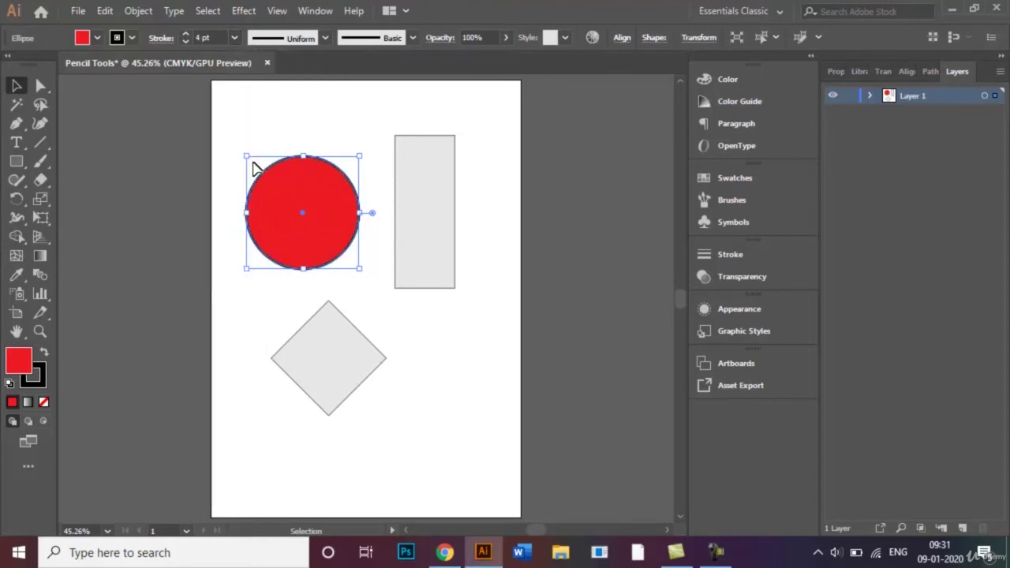
pyautogui.click(305, 126)
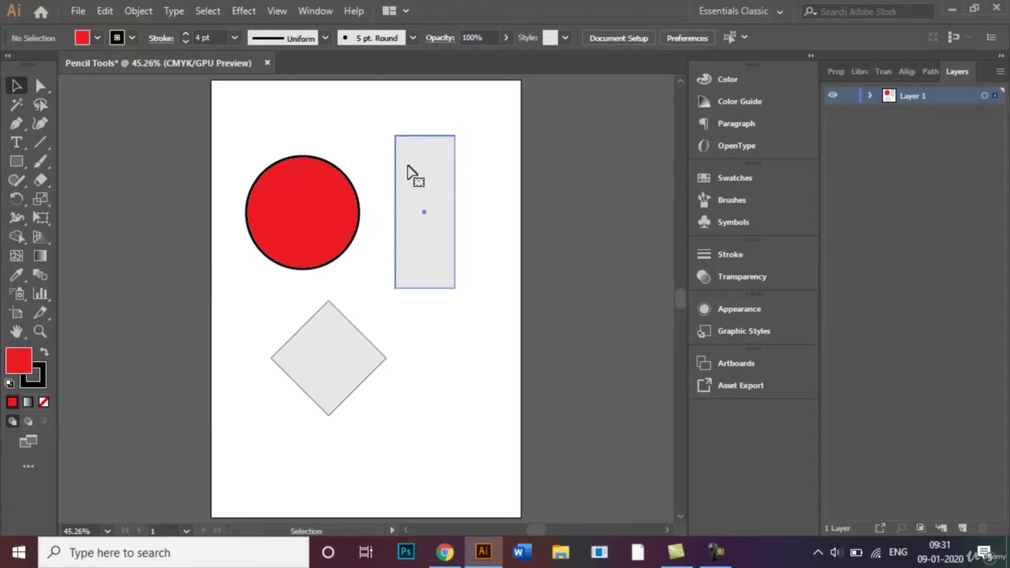
# Fill the tall rectangle with CMYK Yellow and give it a 7 pt outline
pyautogui.click(404, 246)
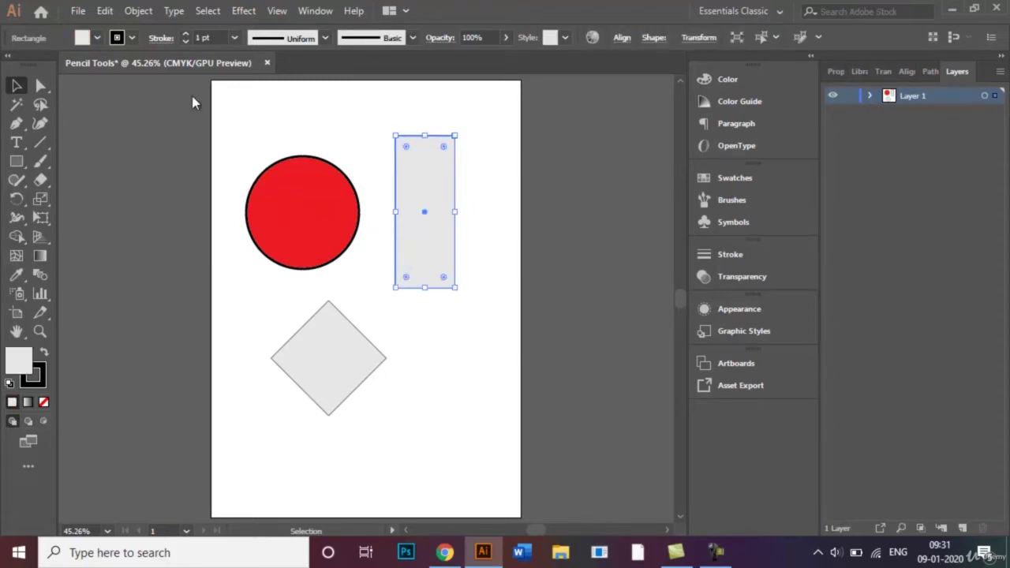
pyautogui.click(98, 38)
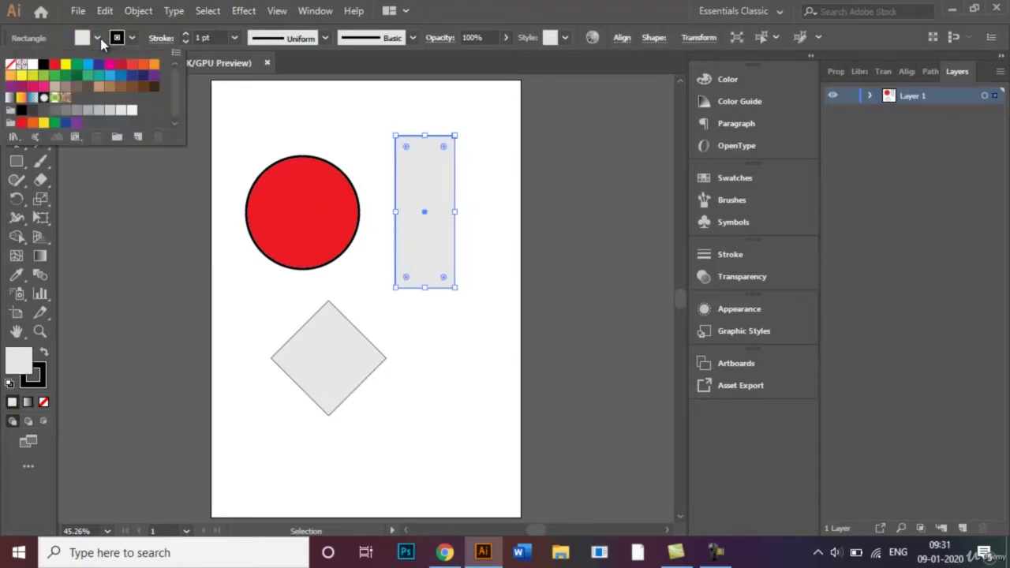
pyautogui.click(67, 65)
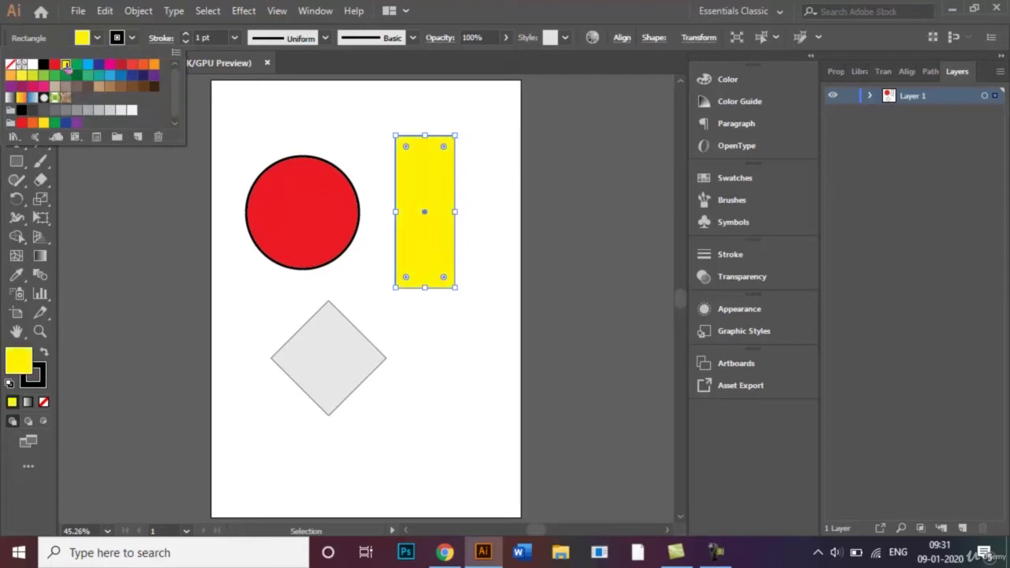
pyautogui.click(236, 39)
pyautogui.click(236, 39)
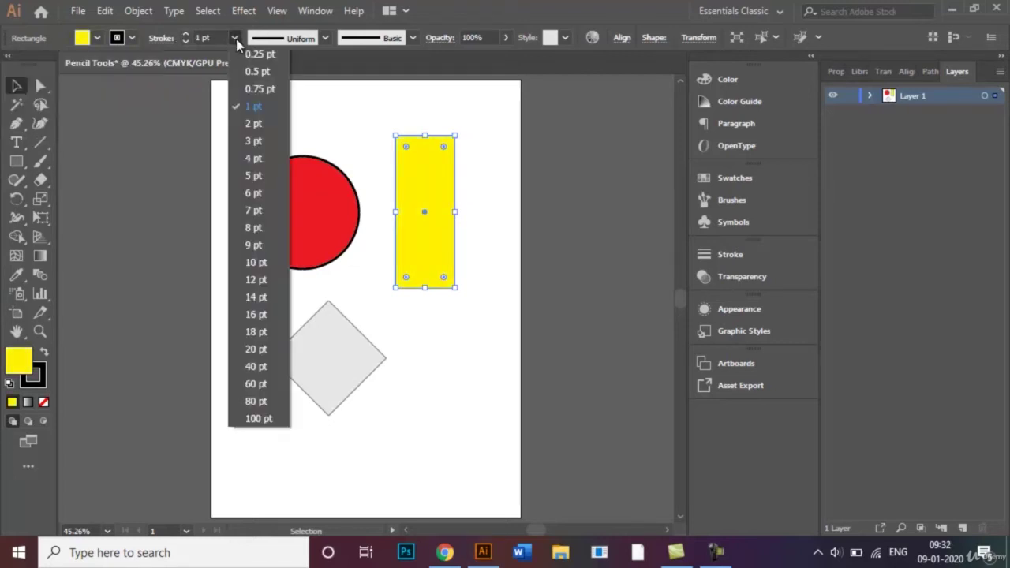
pyautogui.click(256, 211)
pyautogui.click(433, 326)
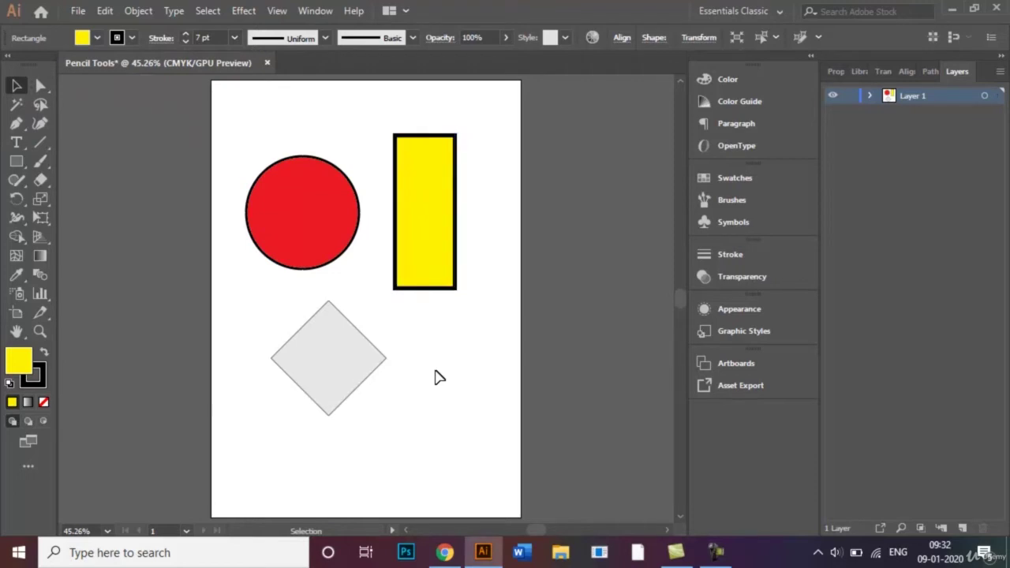
# Fill the diamond purple and set its outline to 9 pt
pyautogui.click(330, 362)
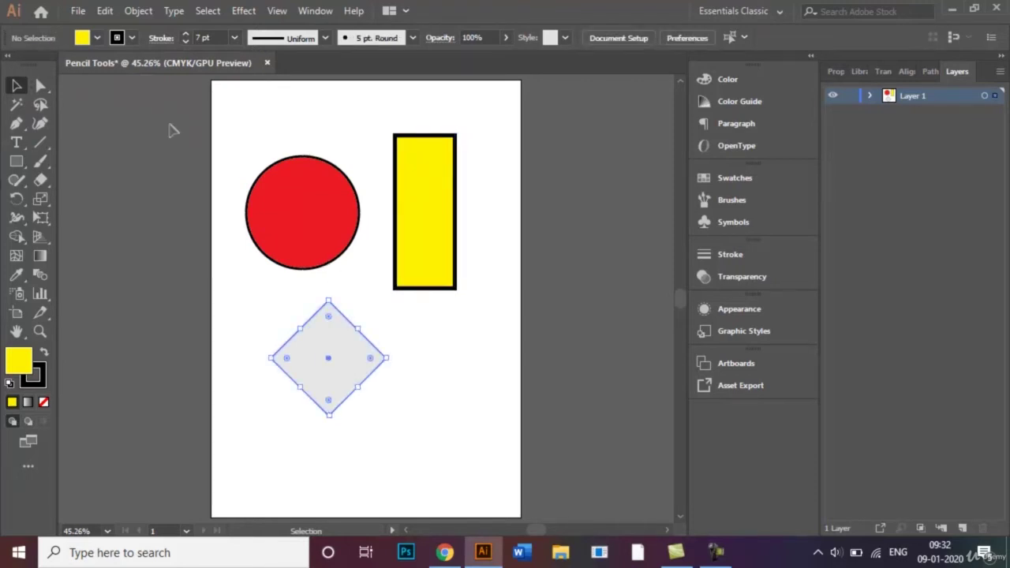
pyautogui.click(97, 38)
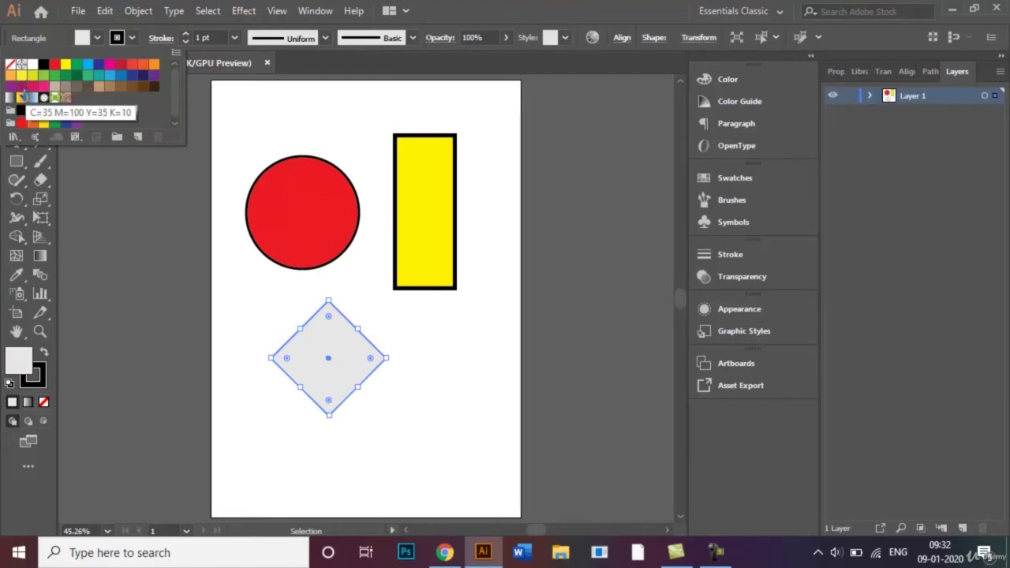
pyautogui.click(21, 87)
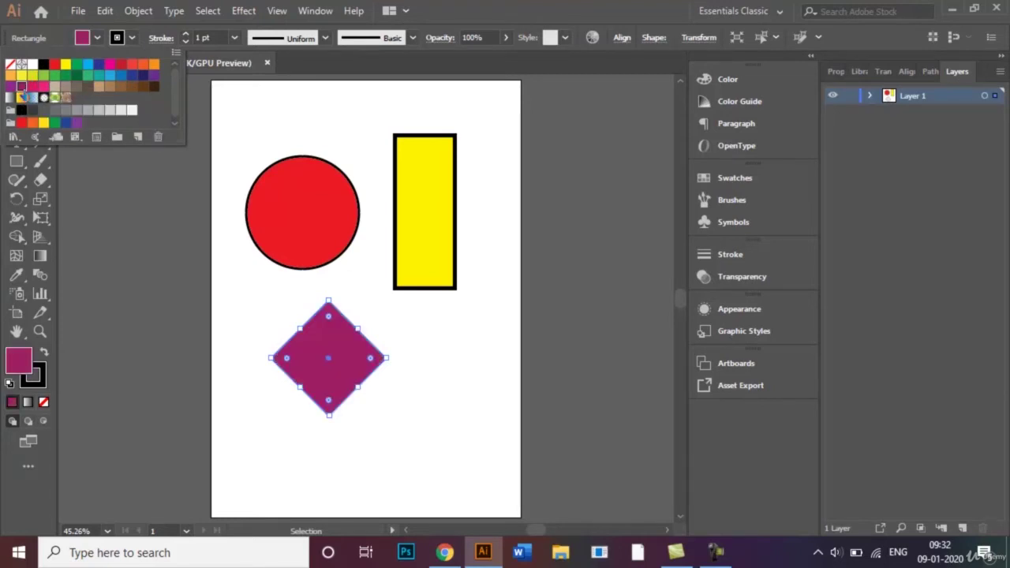
pyautogui.click(236, 37)
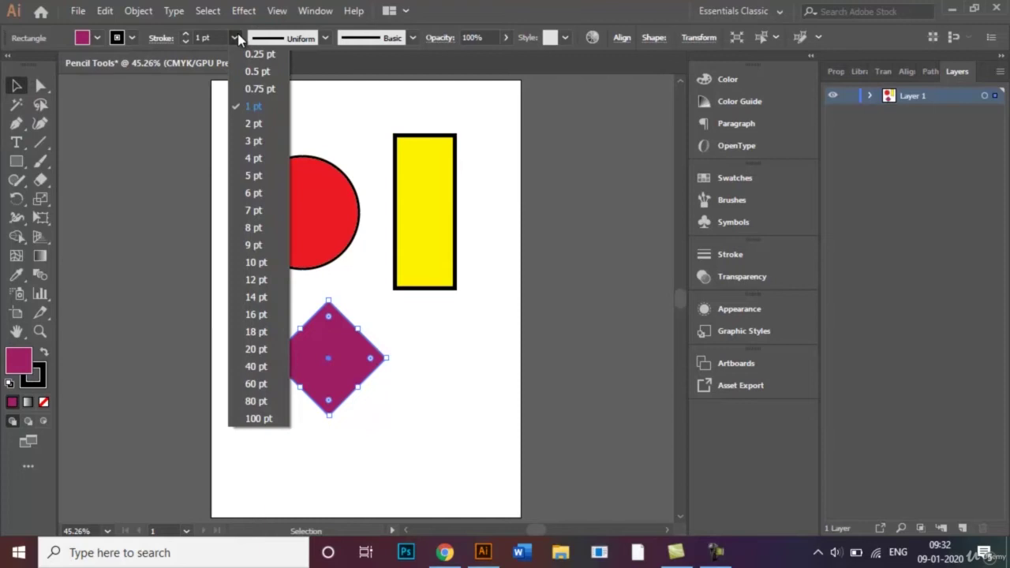
pyautogui.click(256, 244)
pyautogui.click(446, 346)
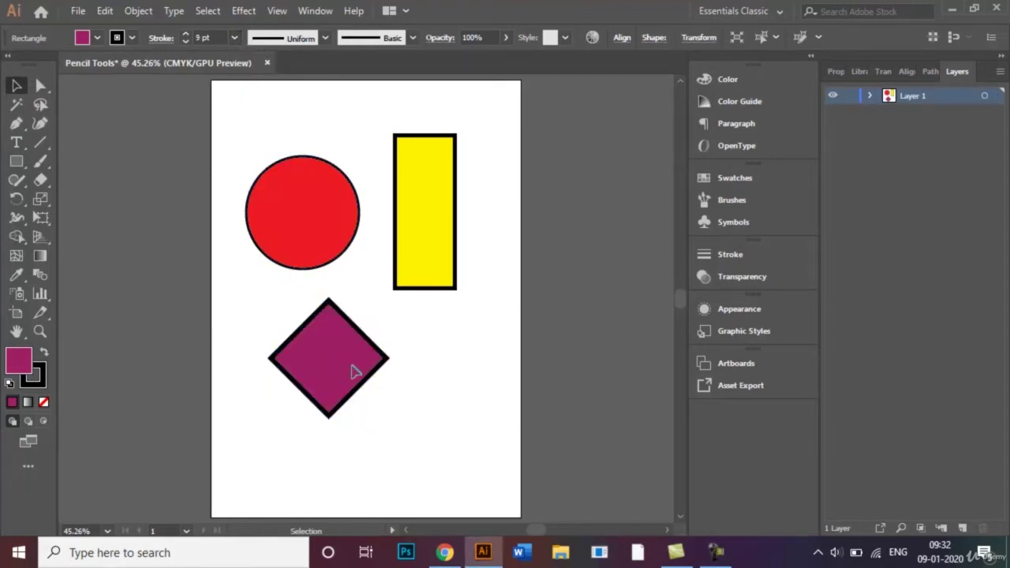
# Move the diamond to the top-left, the circle beside the rectangle, and the rectangle higher up
pyautogui.click(327, 365)
pyautogui.moveTo(330, 333); pyautogui.dragTo(276, 161)
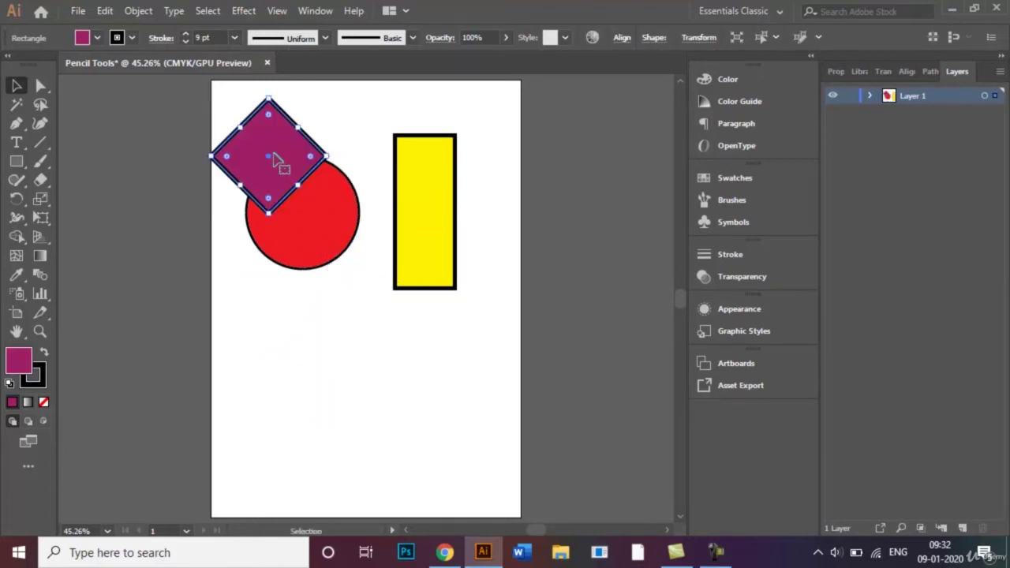
pyautogui.moveTo(273, 157); pyautogui.dragTo(268, 140)
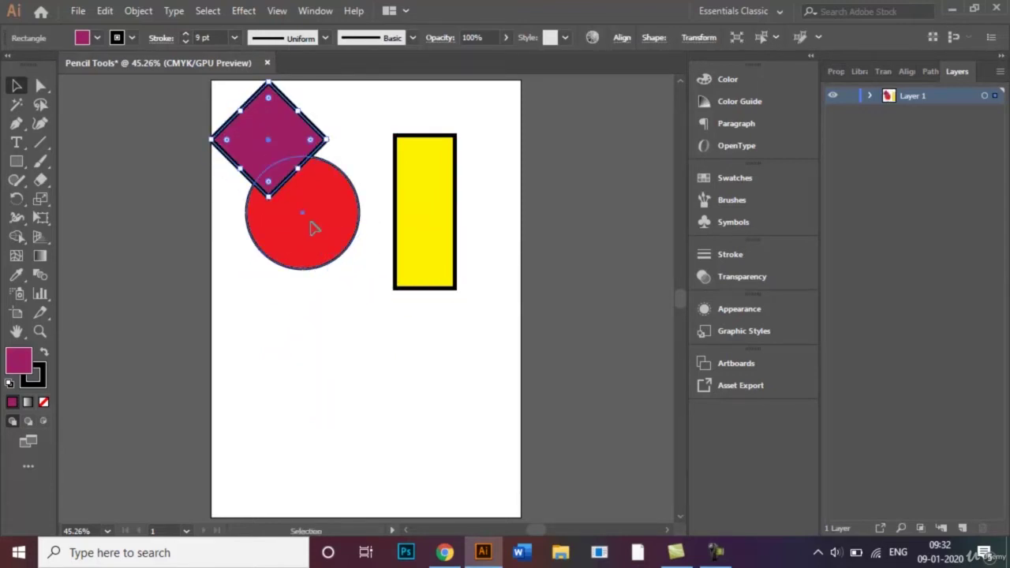
pyautogui.moveTo(312, 227); pyautogui.dragTo(347, 243)
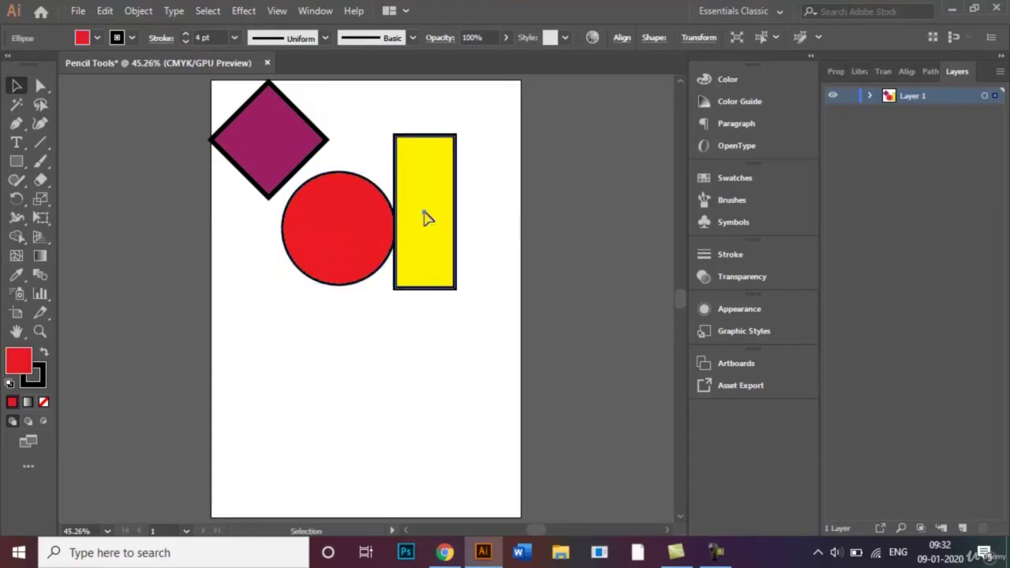
pyautogui.moveTo(423, 218); pyautogui.dragTo(437, 178)
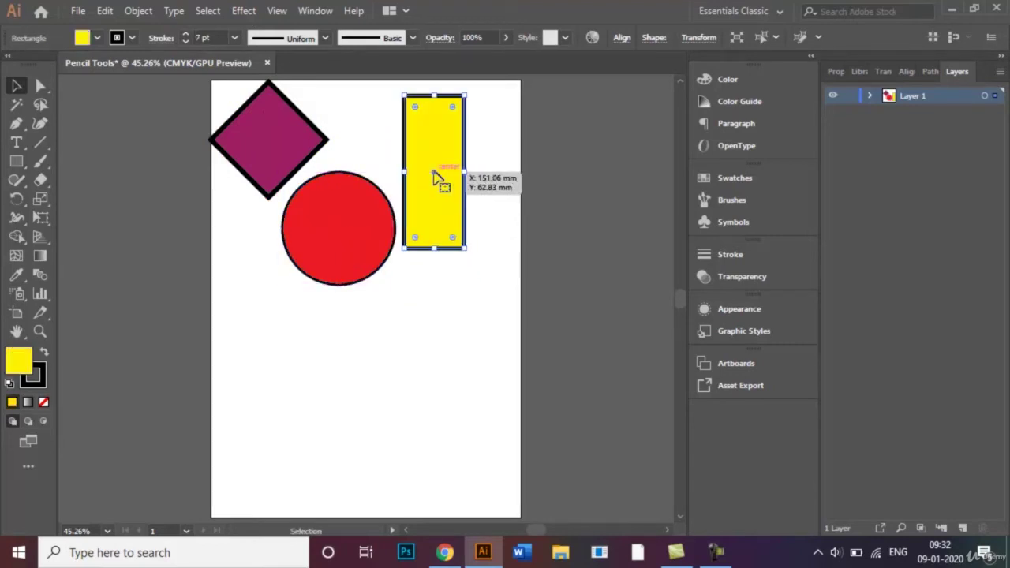
pyautogui.click(486, 305)
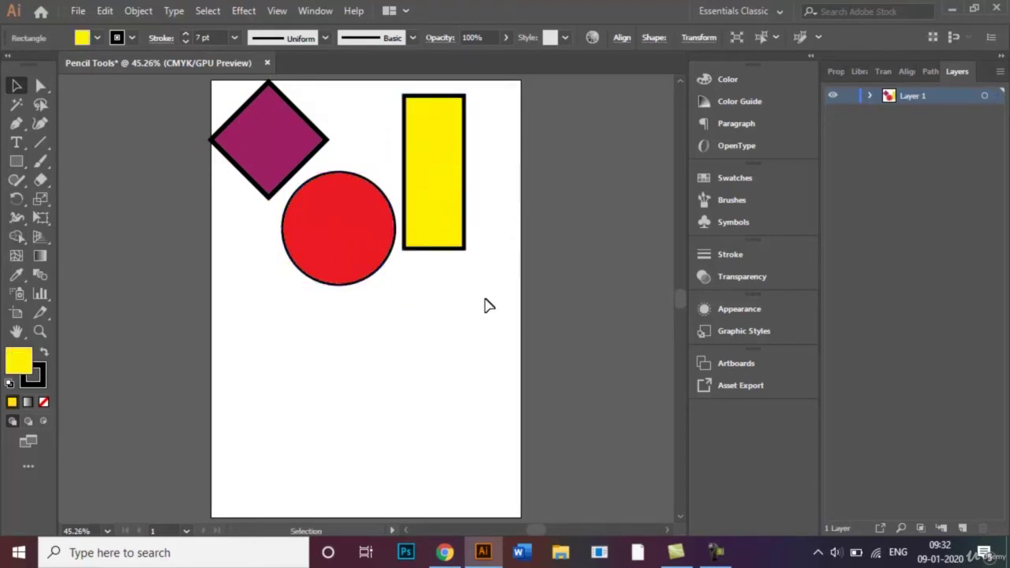
pyautogui.click(266, 146)
pyautogui.click(245, 314)
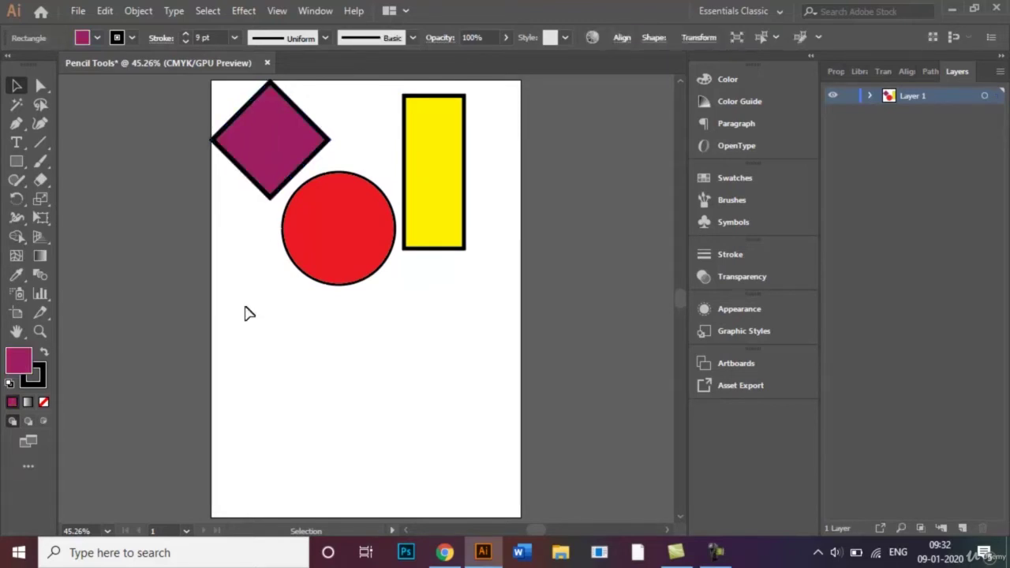
# Draw a 9 pt freehand squiggle below the red circle with the Pencil Tool
pyautogui.click(16, 182)
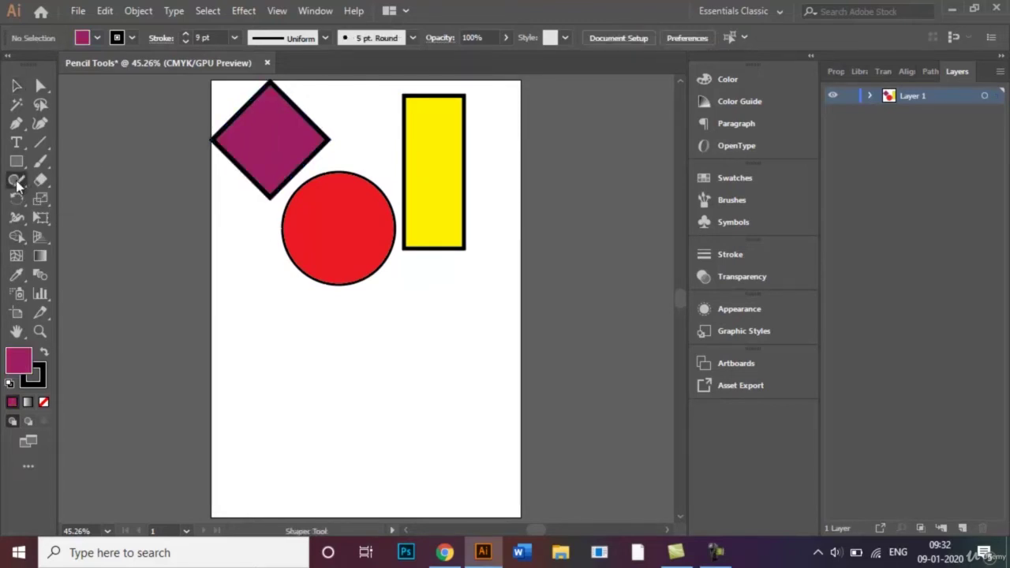
pyautogui.click(17, 182)
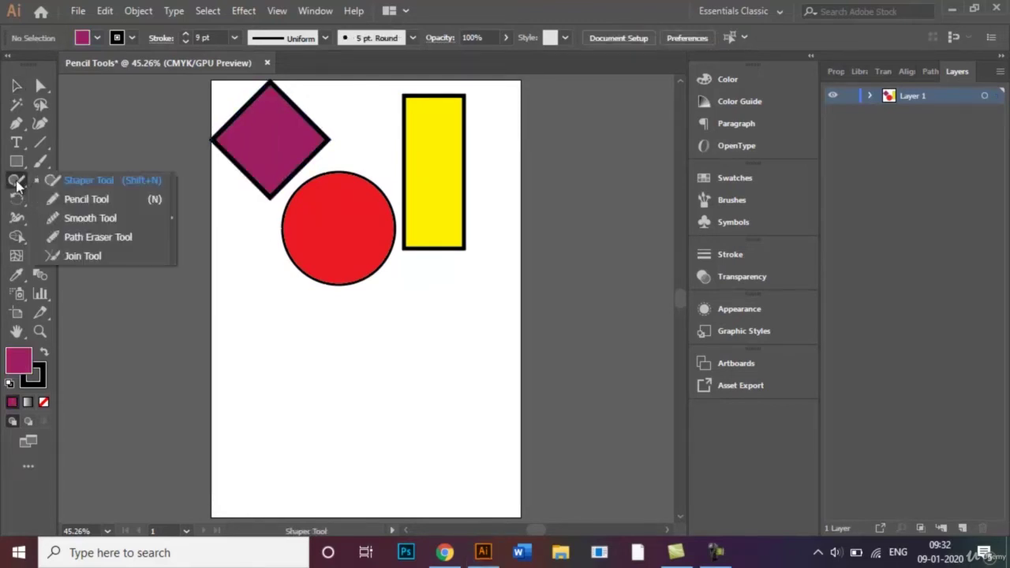
pyautogui.click(92, 199)
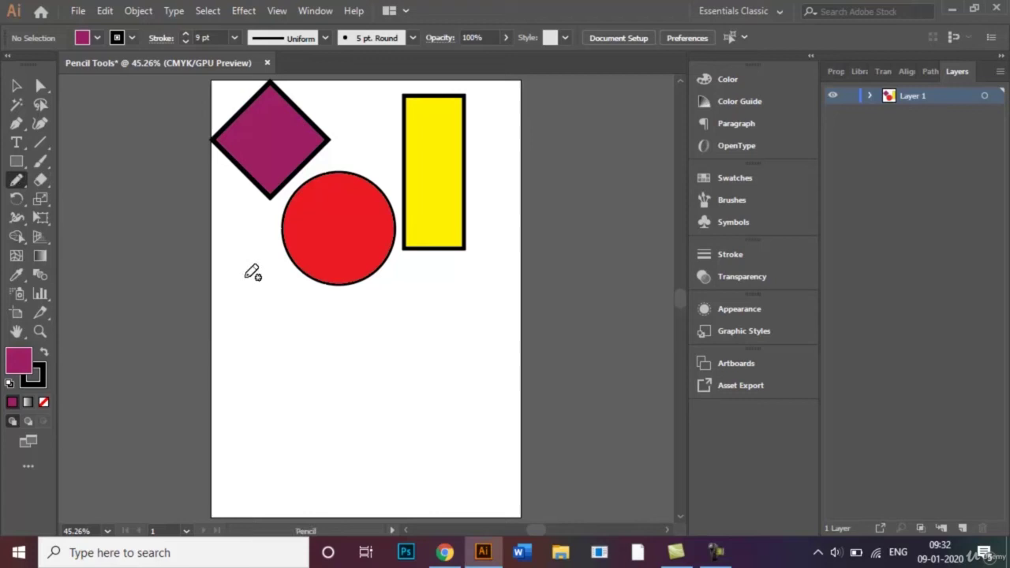
pyautogui.moveTo(246, 277)
pyautogui.mouseDown()
pyautogui.moveTo(255, 322)
pyautogui.moveTo(276, 331)
pyautogui.moveTo(305, 319)
pyautogui.moveTo(321, 334)
pyautogui.moveTo(322, 357)
pyautogui.moveTo(308, 363)
pyautogui.moveTo(263, 359)
pyautogui.moveTo(251, 383)
pyautogui.moveTo(263, 391)
pyautogui.moveTo(325, 385)
pyautogui.moveTo(348, 394)
pyautogui.moveTo(372, 377)
pyautogui.moveTo(365, 318)
pyautogui.moveTo(350, 304)
pyautogui.moveTo(272, 273)
pyautogui.mouseUp()
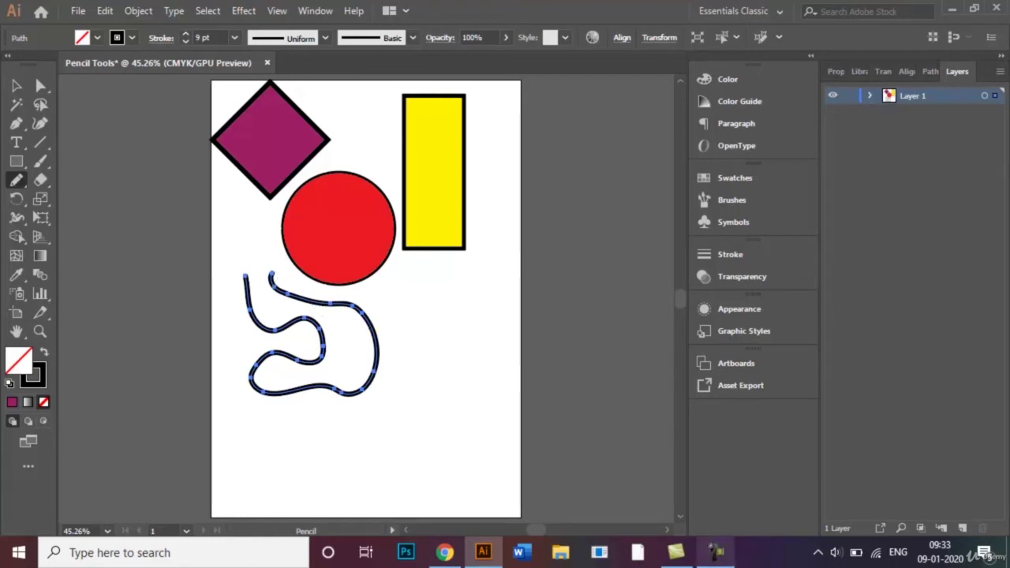
pyautogui.click(715, 552)
pyautogui.click(975, 435)
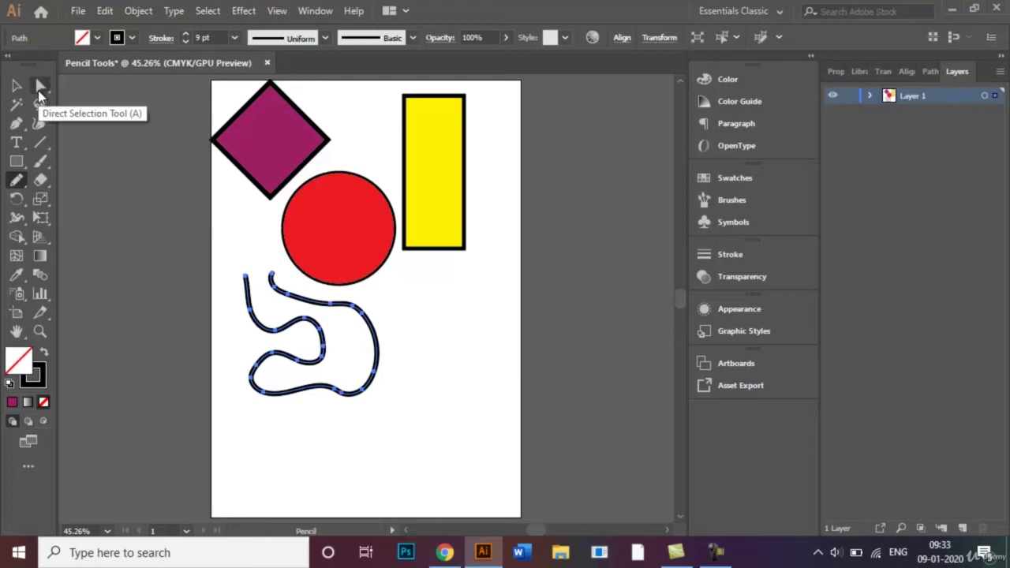
# With Direct Selection, drag the squiggle's bottom anchor down into a sharp V and adjust its curve
pyautogui.click(41, 91)
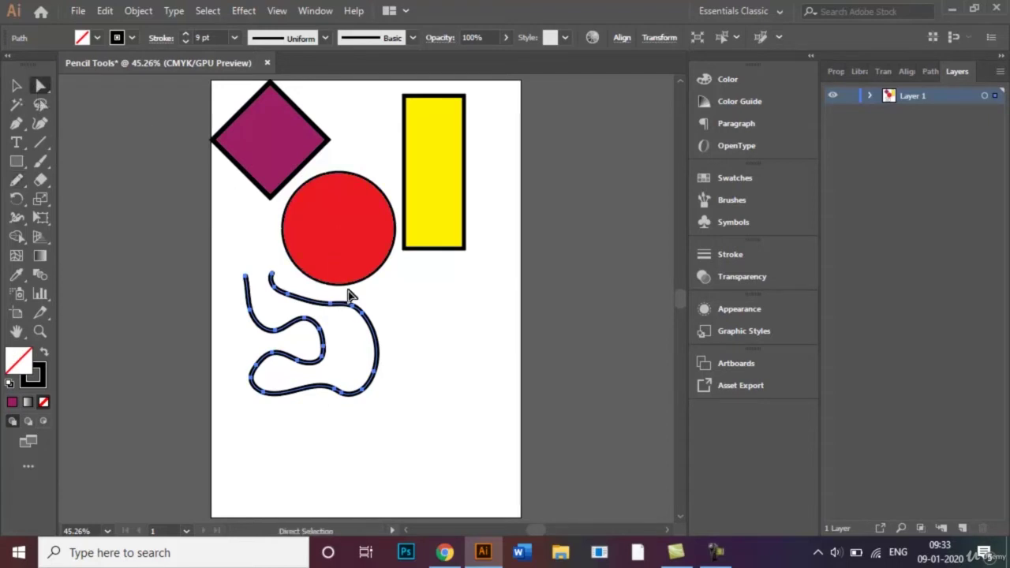
pyautogui.click(337, 391)
pyautogui.moveTo(333, 393); pyautogui.dragTo(318, 447)
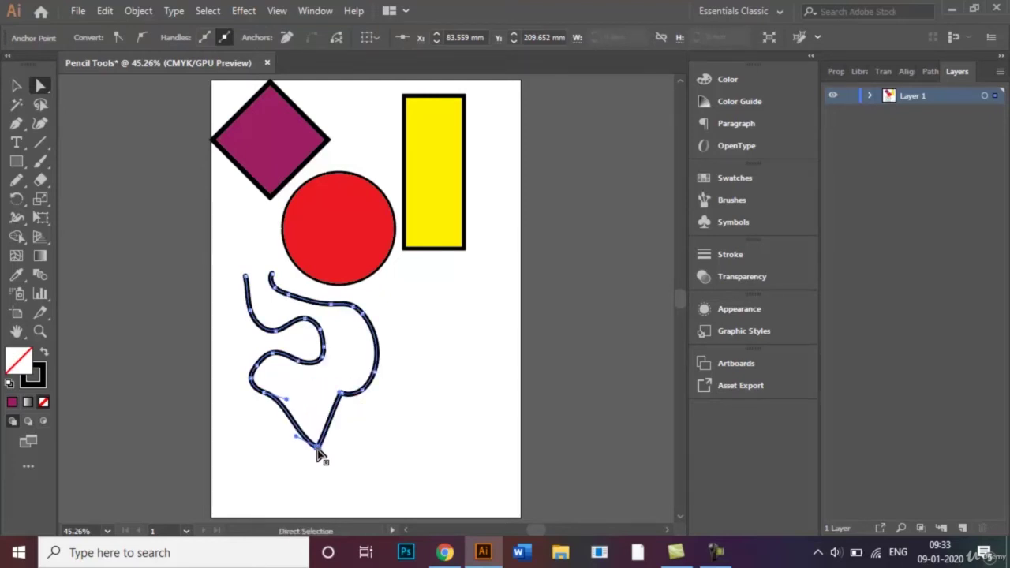
pyautogui.click(321, 448)
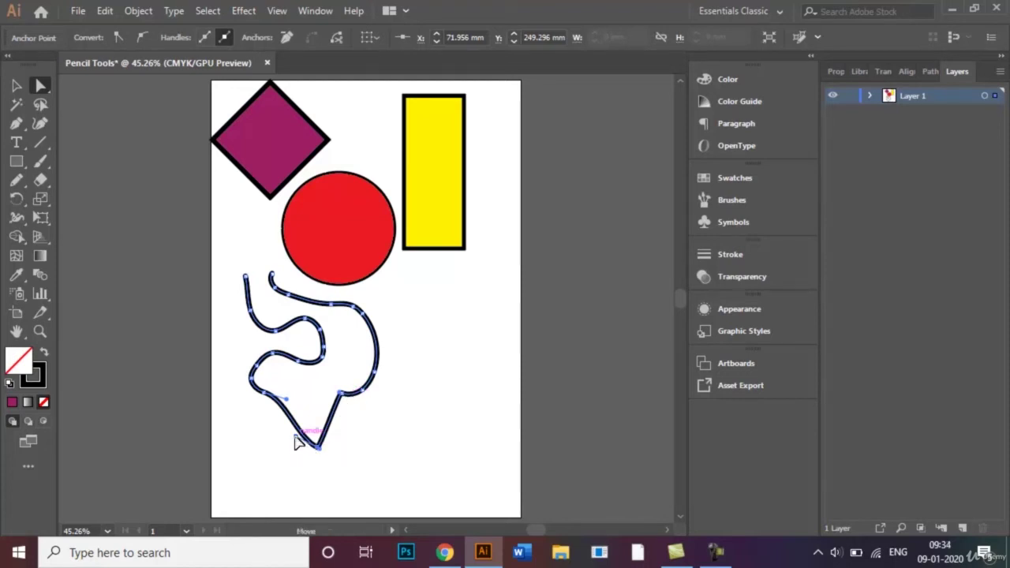
pyautogui.moveTo(293, 435)
pyautogui.mouseDown()
pyautogui.moveTo(313, 476)
pyautogui.moveTo(331, 467)
pyautogui.moveTo(288, 447)
pyautogui.mouseUp()
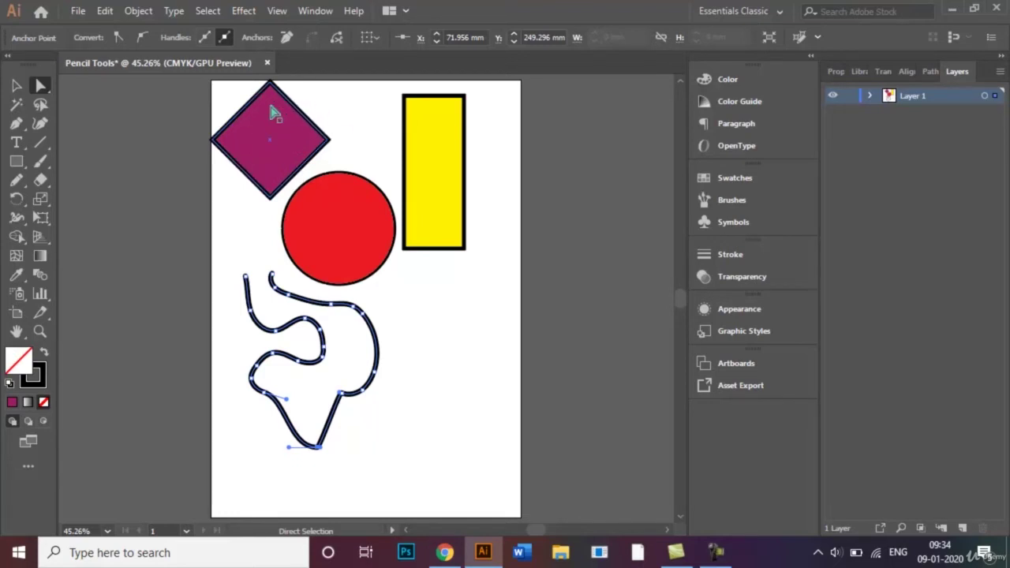
# Reduce the squiggle's stroke weight from 9 pt to 3 pt
pyautogui.click(16, 86)
pyautogui.click(372, 338)
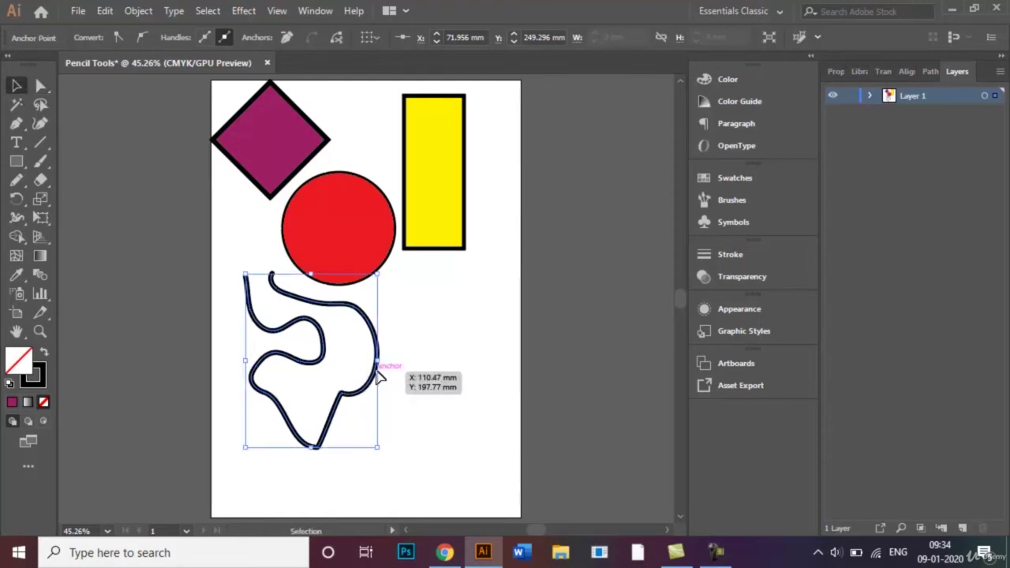
pyautogui.click(462, 340)
pyautogui.click(362, 317)
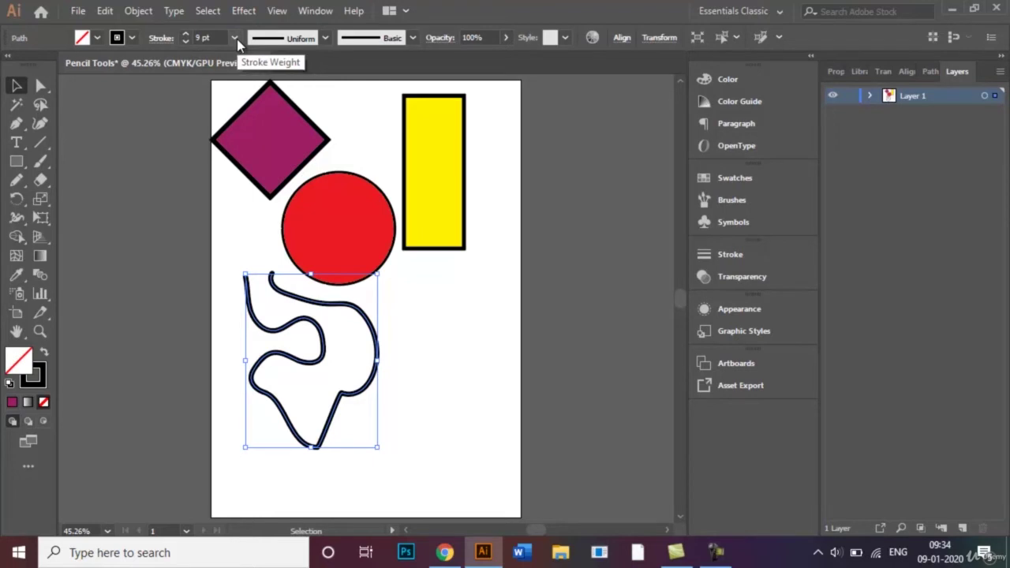
pyautogui.click(234, 38)
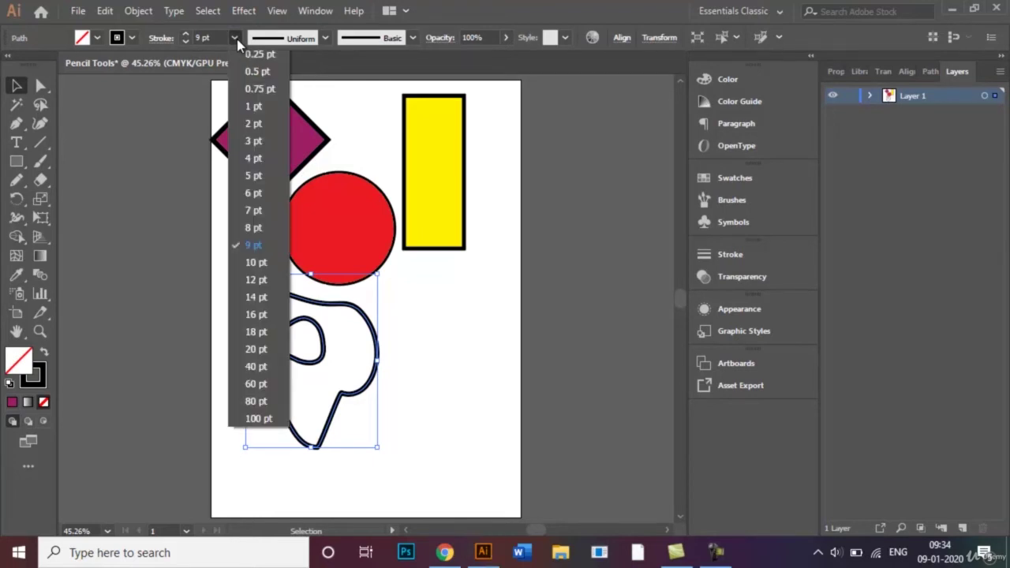
pyautogui.click(253, 141)
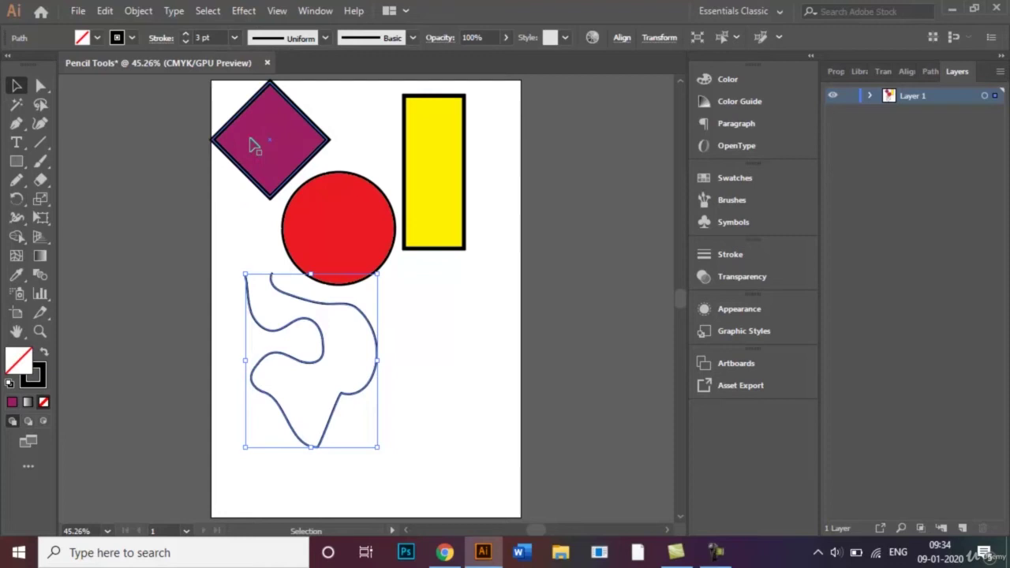
pyautogui.click(452, 343)
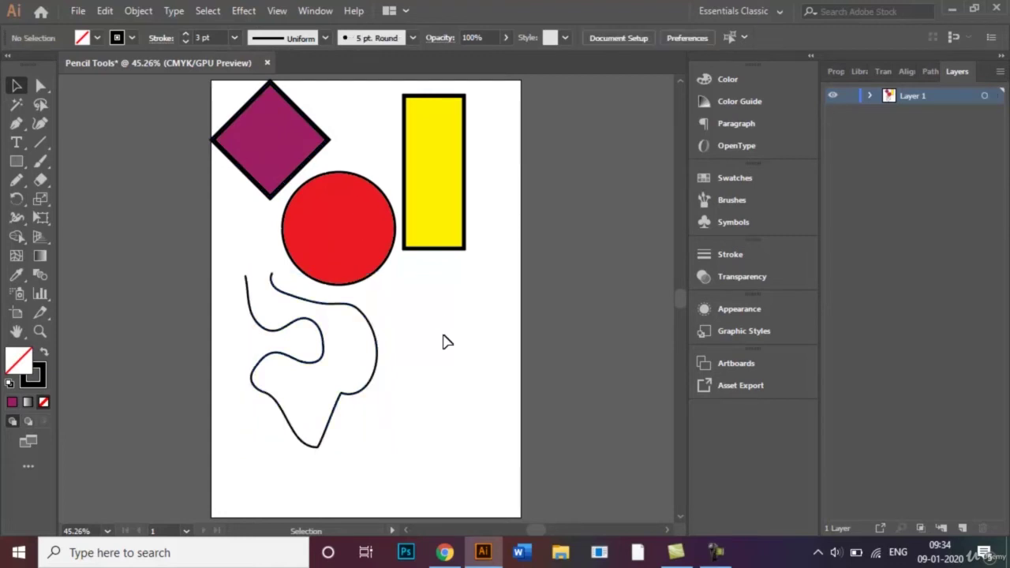
pyautogui.click(365, 318)
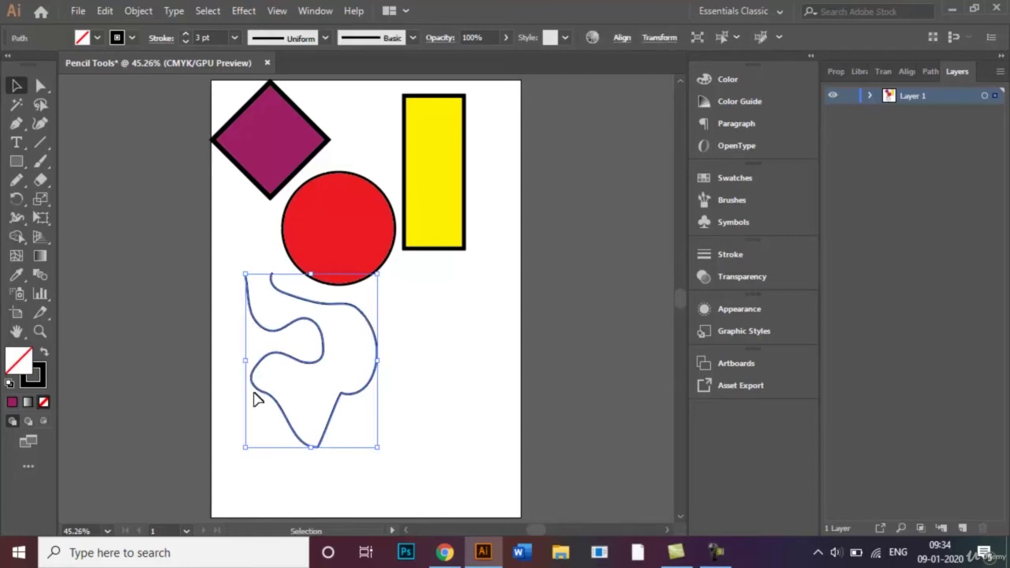
pyautogui.click(18, 181)
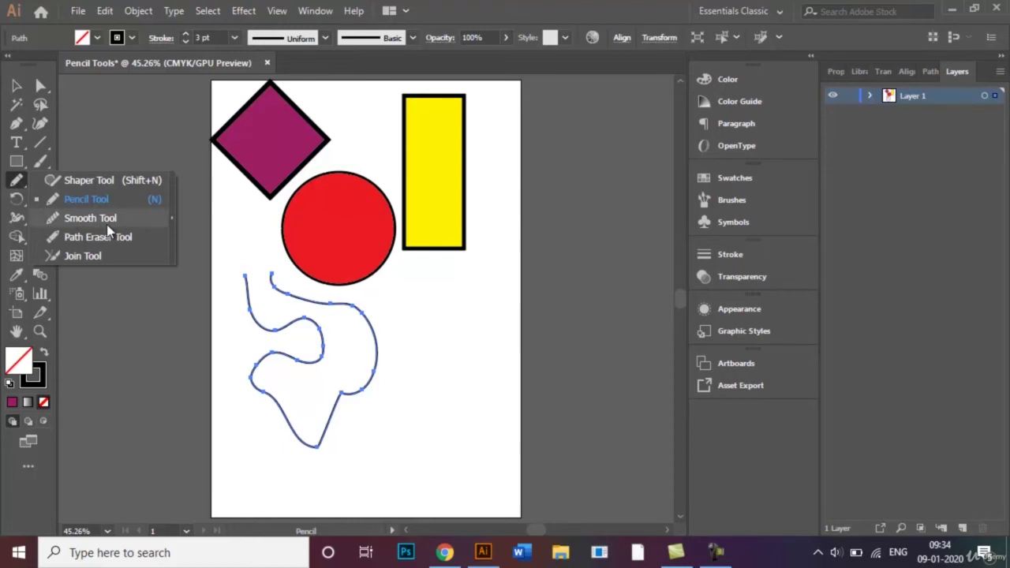
# Smooth the kinks along the squiggle's lower-left and lower-right stretches with the Smooth Tool
pyautogui.click(106, 220)
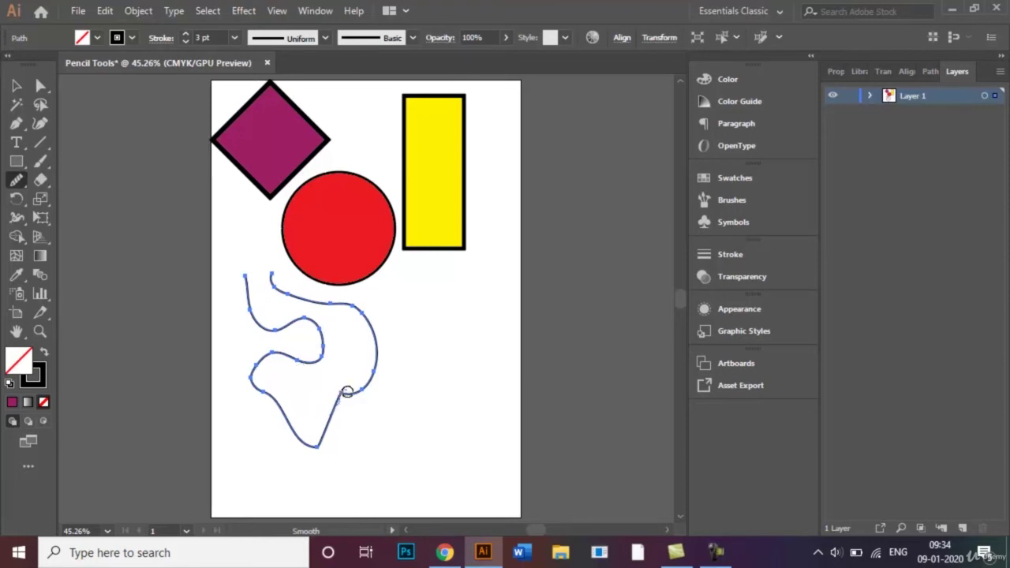
pyautogui.moveTo(353, 394); pyautogui.dragTo(357, 396)
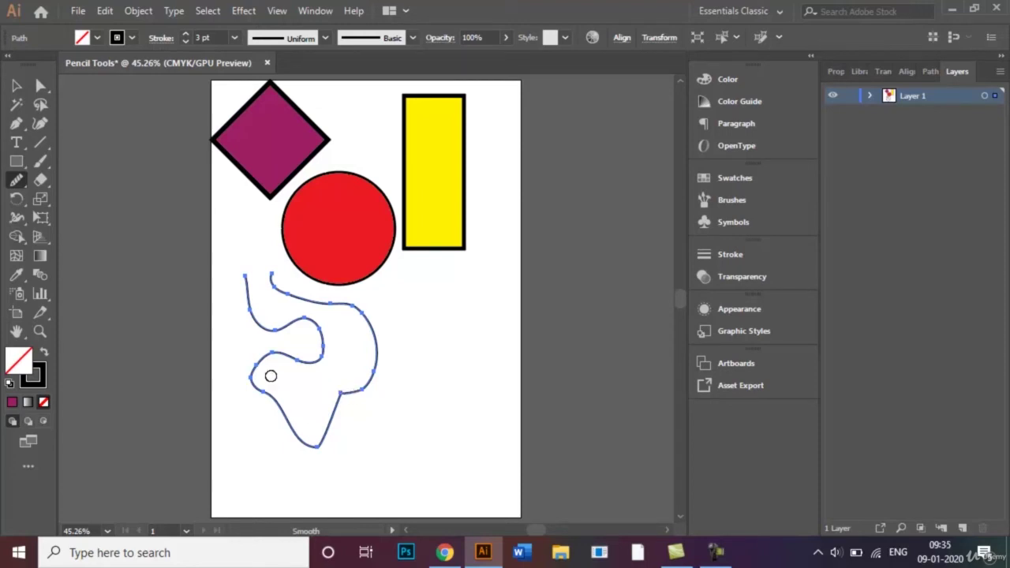
pyautogui.moveTo(278, 353)
pyautogui.mouseDown()
pyautogui.moveTo(251, 375)
pyautogui.moveTo(272, 394)
pyautogui.mouseUp()
pyautogui.moveTo(345, 391); pyautogui.dragTo(360, 392)
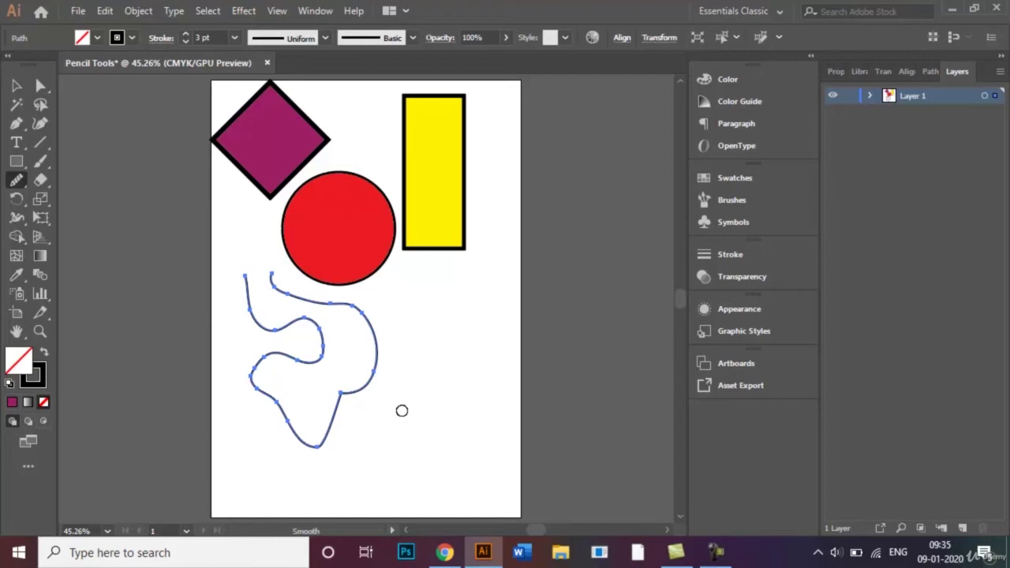
# At 100% zoom, smooth the squiggle's upper ends, left lobe, lower-right corner and left curve
pyautogui.hotkey('ctrl', '1')
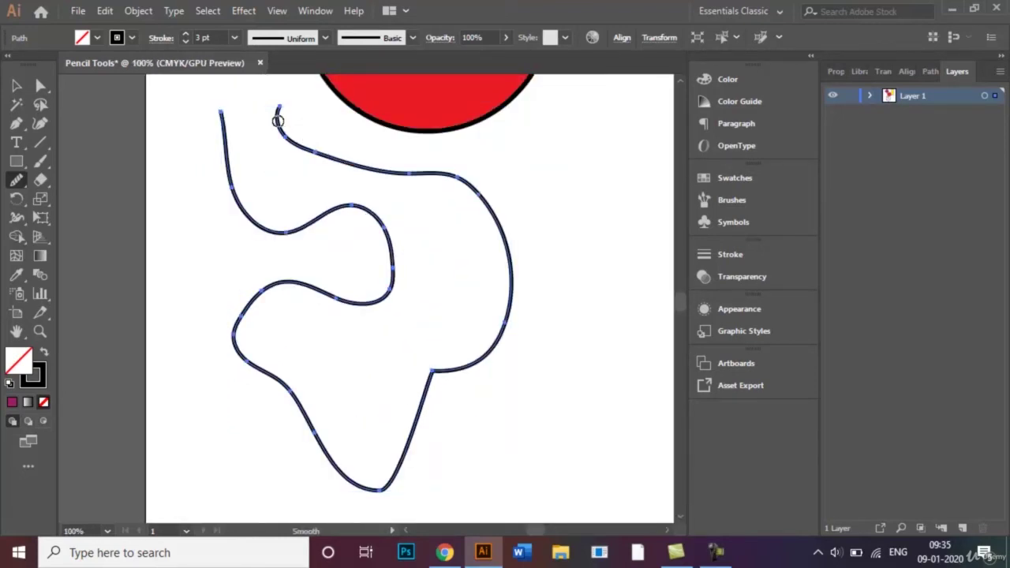
pyautogui.moveTo(277, 120)
pyautogui.mouseDown()
pyautogui.moveTo(296, 150)
pyautogui.moveTo(338, 157)
pyautogui.mouseUp()
pyautogui.moveTo(400, 172)
pyautogui.mouseDown()
pyautogui.moveTo(453, 173)
pyautogui.moveTo(481, 202)
pyautogui.mouseUp()
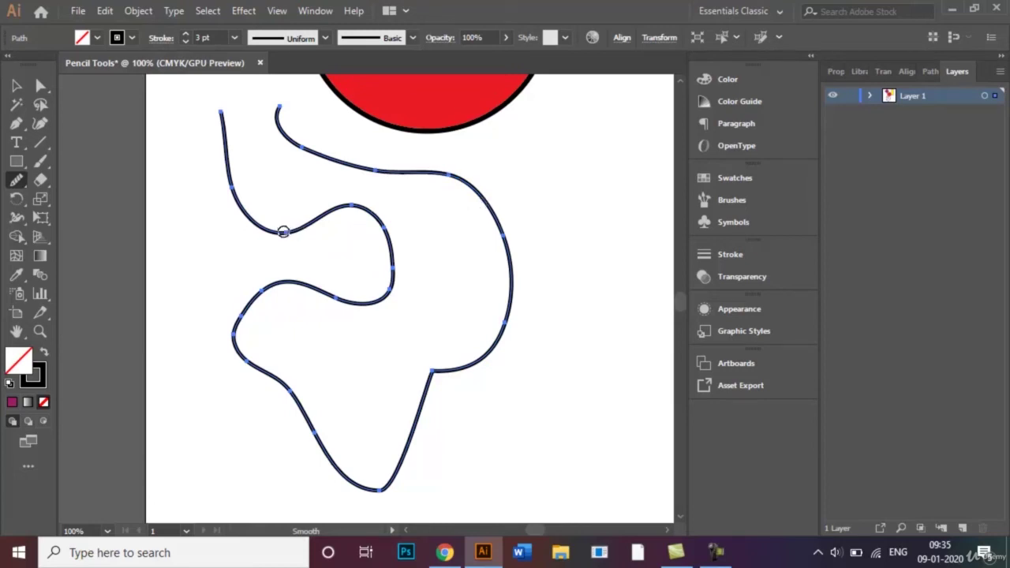
pyautogui.moveTo(283, 232)
pyautogui.mouseDown()
pyautogui.moveTo(337, 208)
pyautogui.moveTo(371, 213)
pyautogui.moveTo(388, 246)
pyautogui.moveTo(387, 285)
pyautogui.mouseUp()
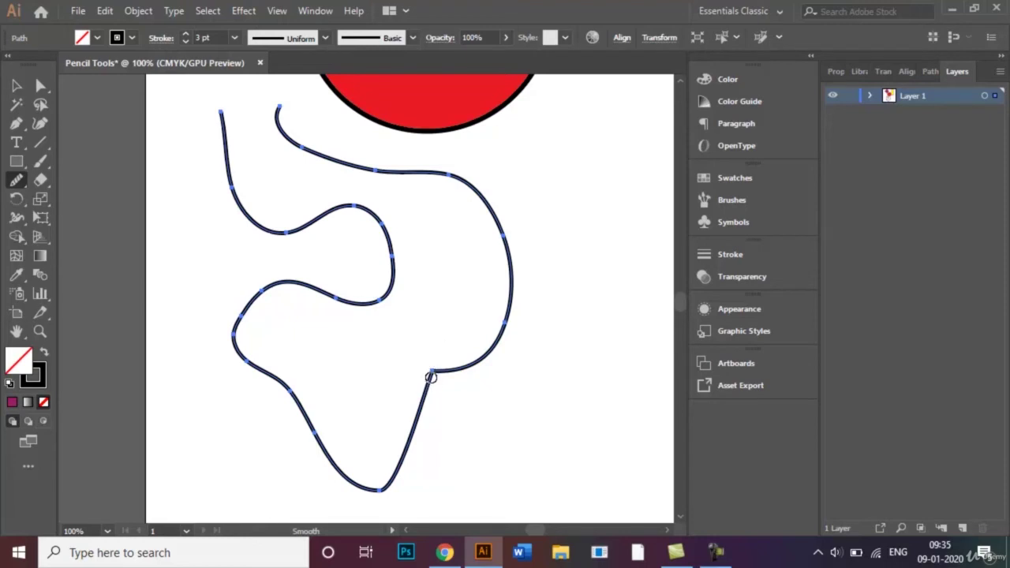
pyautogui.moveTo(444, 367); pyautogui.dragTo(445, 395)
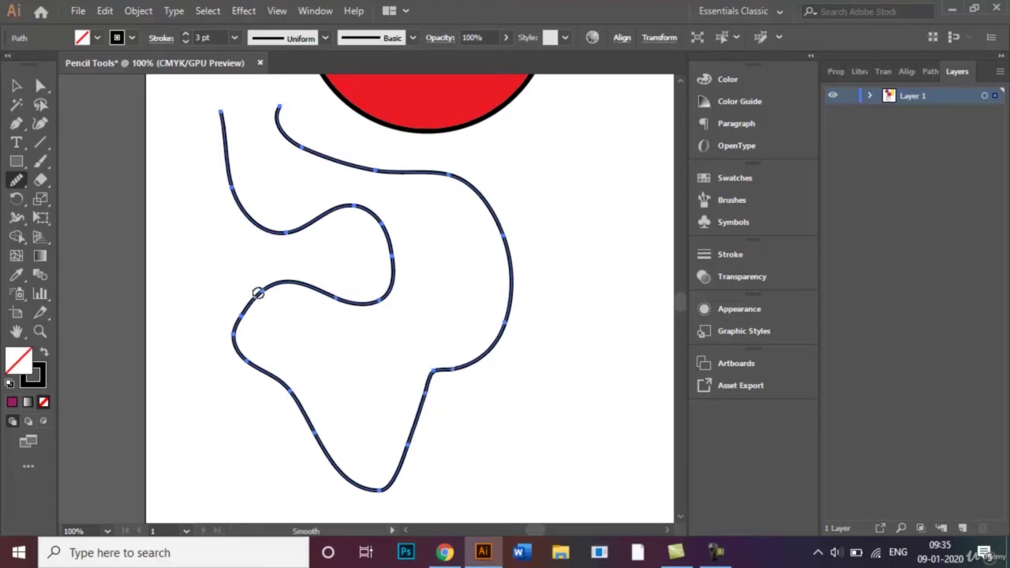
pyautogui.moveTo(258, 293)
pyautogui.mouseDown()
pyautogui.moveTo(229, 336)
pyautogui.moveTo(232, 351)
pyautogui.moveTo(289, 395)
pyautogui.mouseUp()
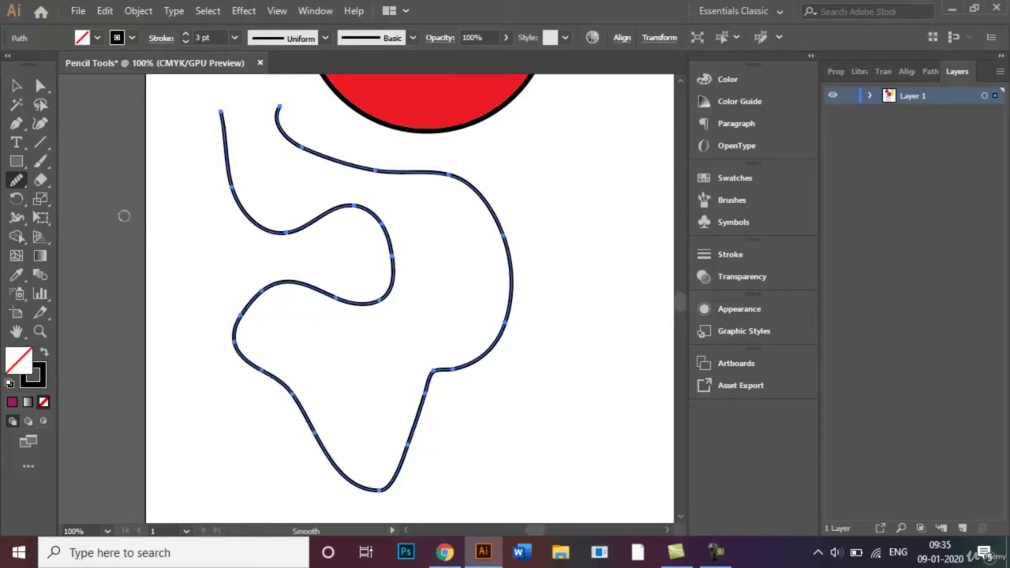
# Change the squiggle's stroke colour from black to dark green
pyautogui.click(16, 85)
pyautogui.click(178, 133)
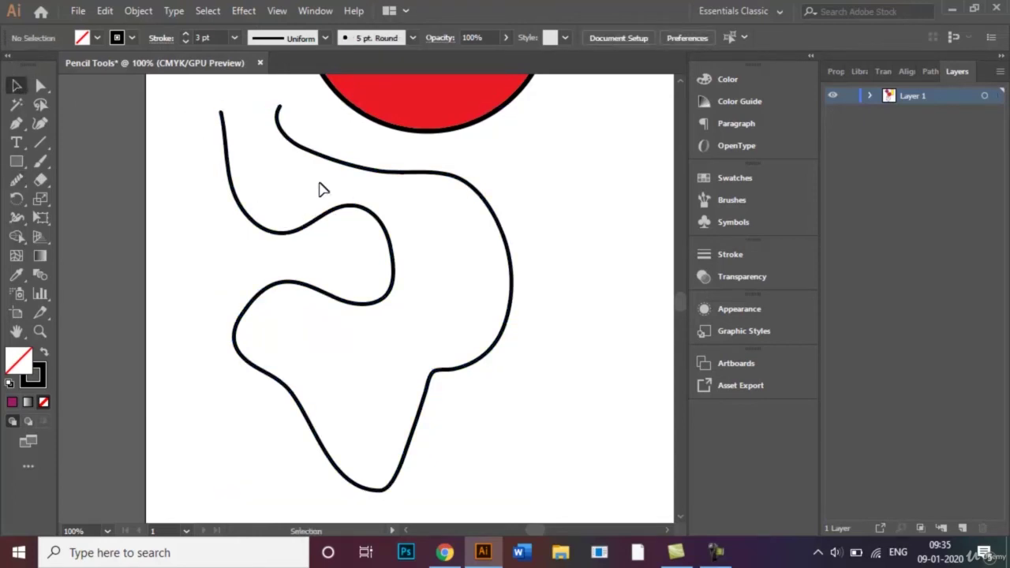
pyautogui.click(332, 212)
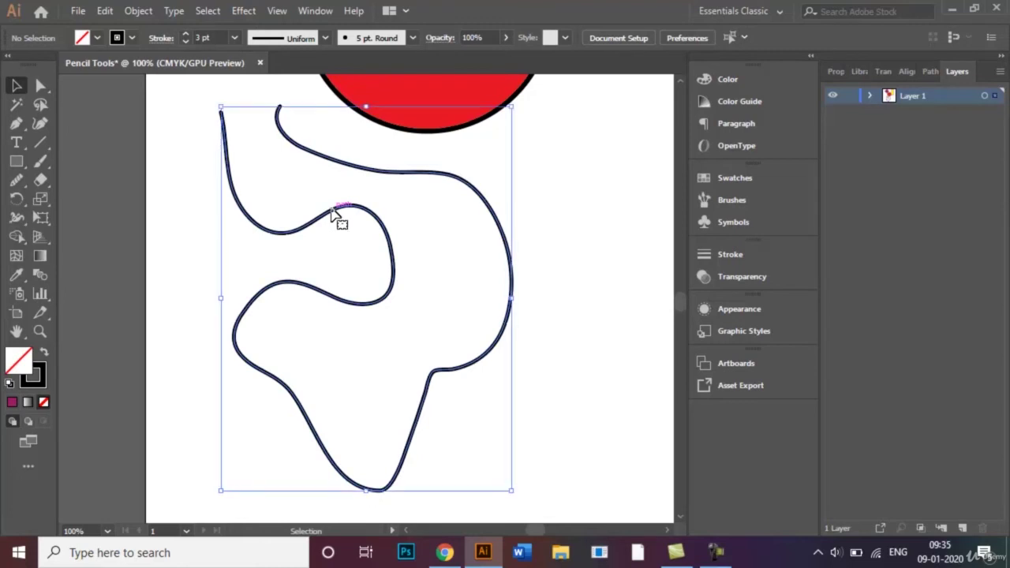
pyautogui.click(133, 37)
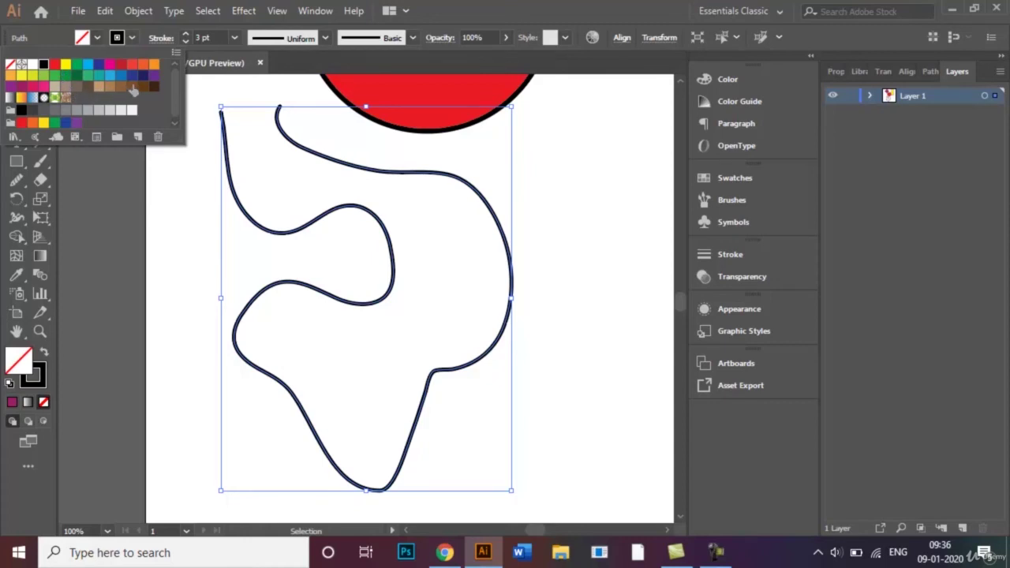
pyautogui.click(76, 76)
pyautogui.click(165, 232)
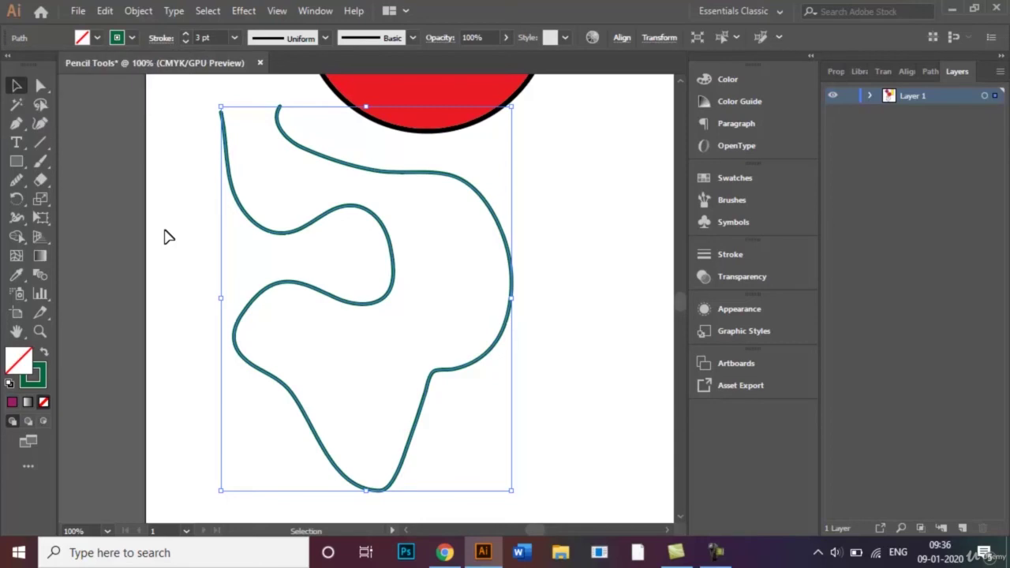
pyautogui.click(161, 307)
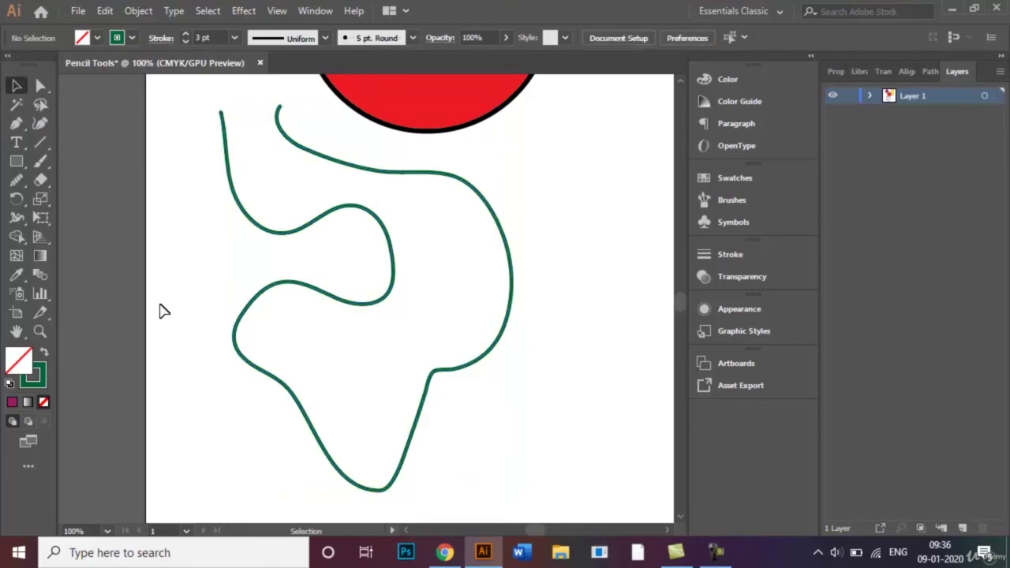
# Fit the artboard in view and draw three overlapping rectangles right of the squiggle with the Rectangle Tool
pyautogui.hotkey('ctrl', '0')
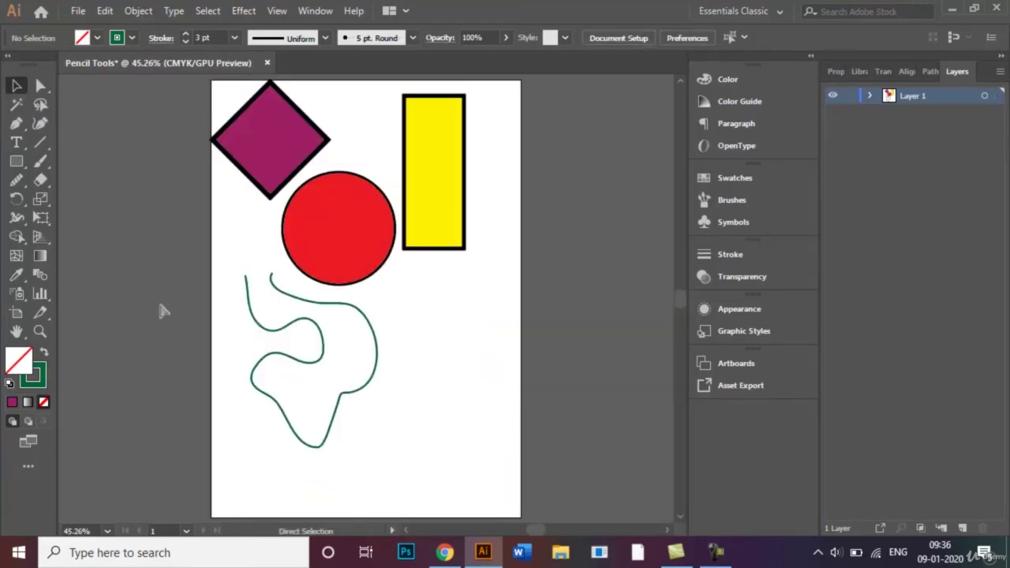
pyautogui.click(18, 181)
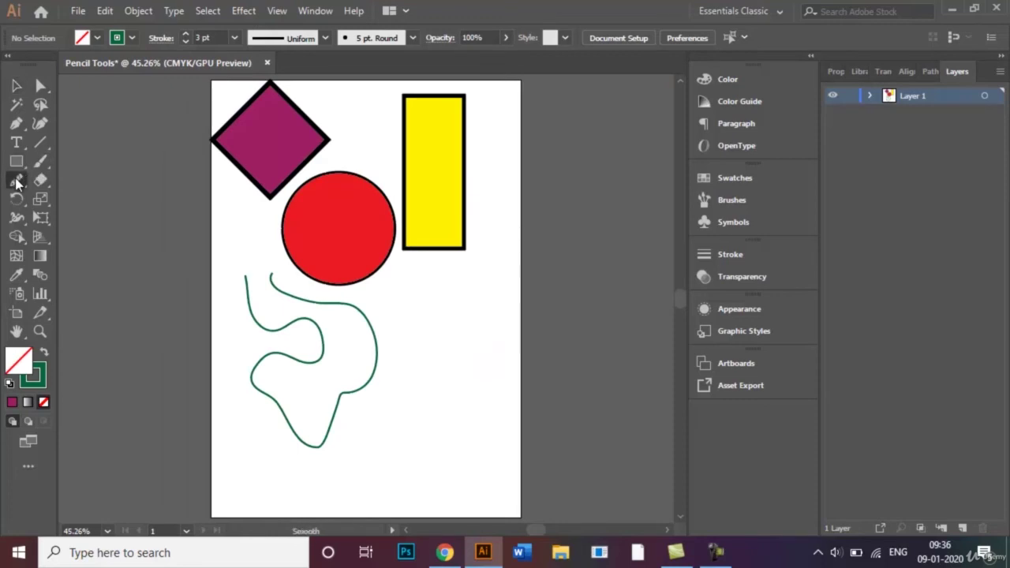
pyautogui.click(17, 181)
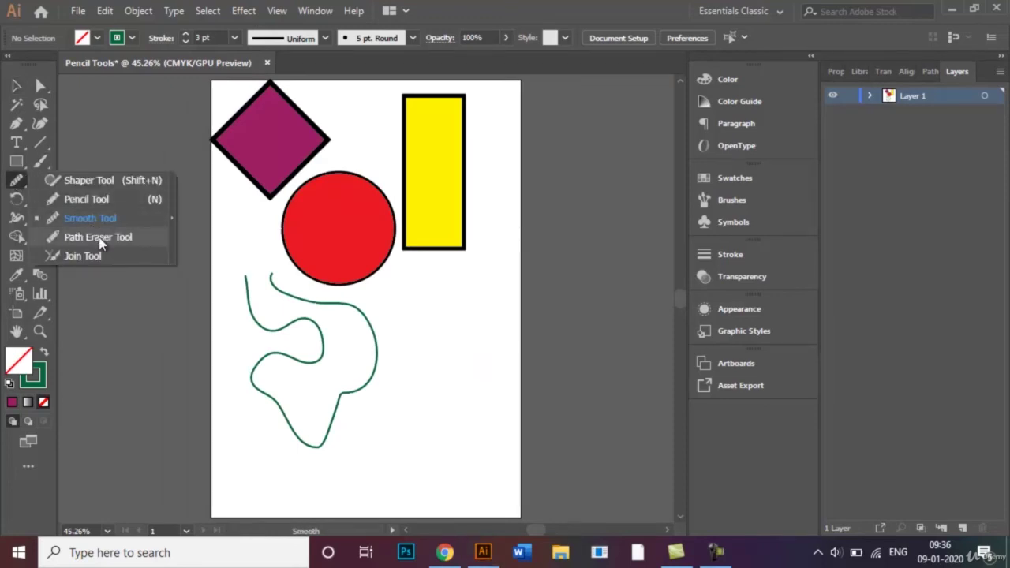
pyautogui.click(17, 163)
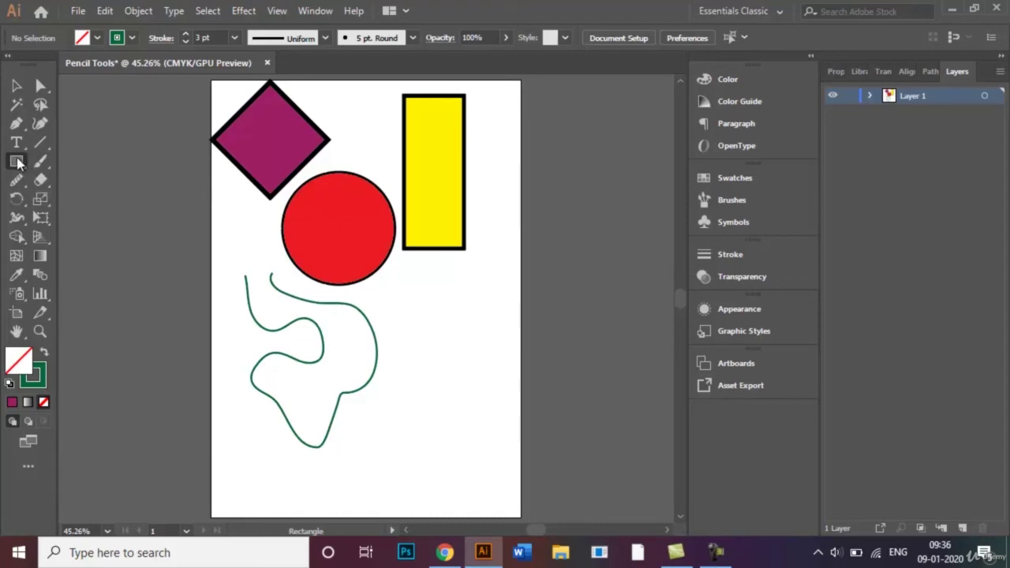
pyautogui.moveTo(411, 298); pyautogui.dragTo(500, 435)
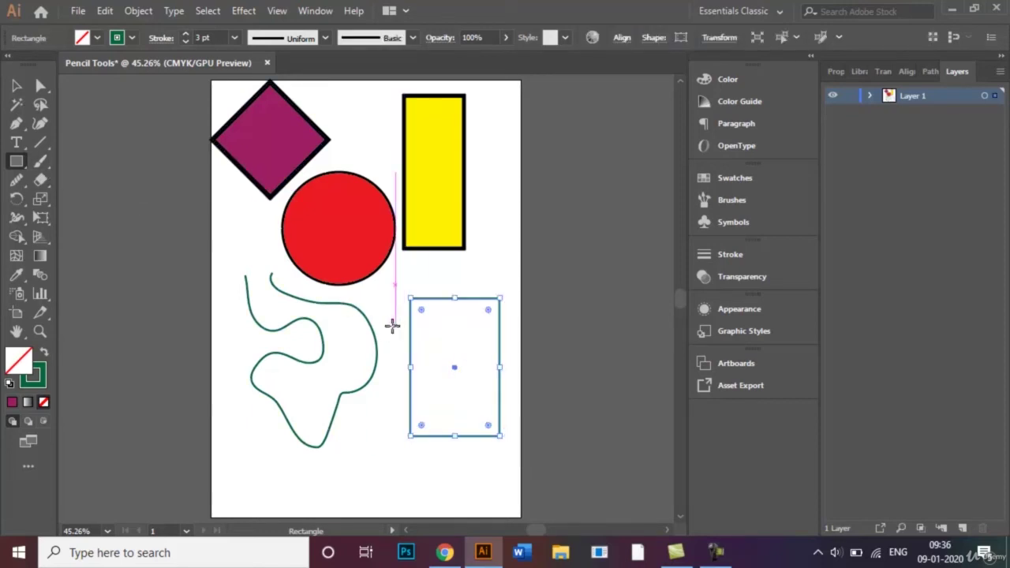
pyautogui.moveTo(392, 324); pyautogui.dragTo(475, 430)
pyautogui.moveTo(434, 277); pyautogui.dragTo(509, 350)
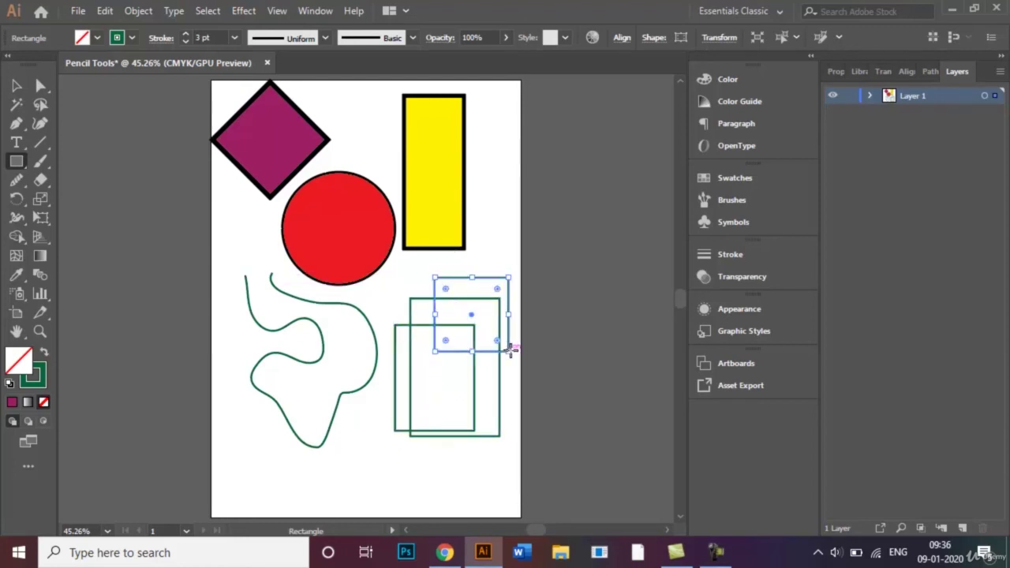
# Switch to the Path Eraser tool and try erasing part of the selected rectangle's edge
pyautogui.click(17, 181)
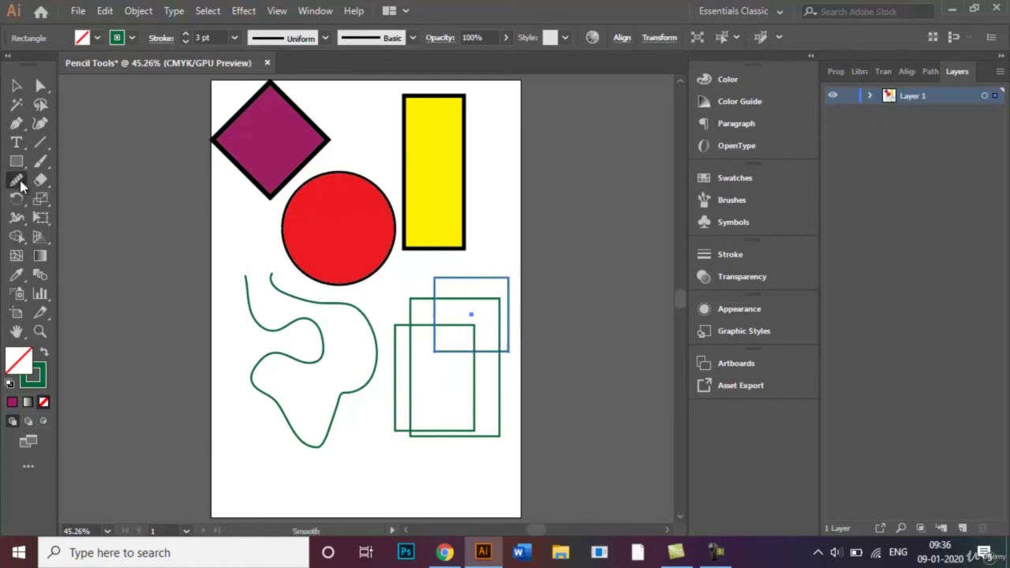
pyautogui.click(20, 184)
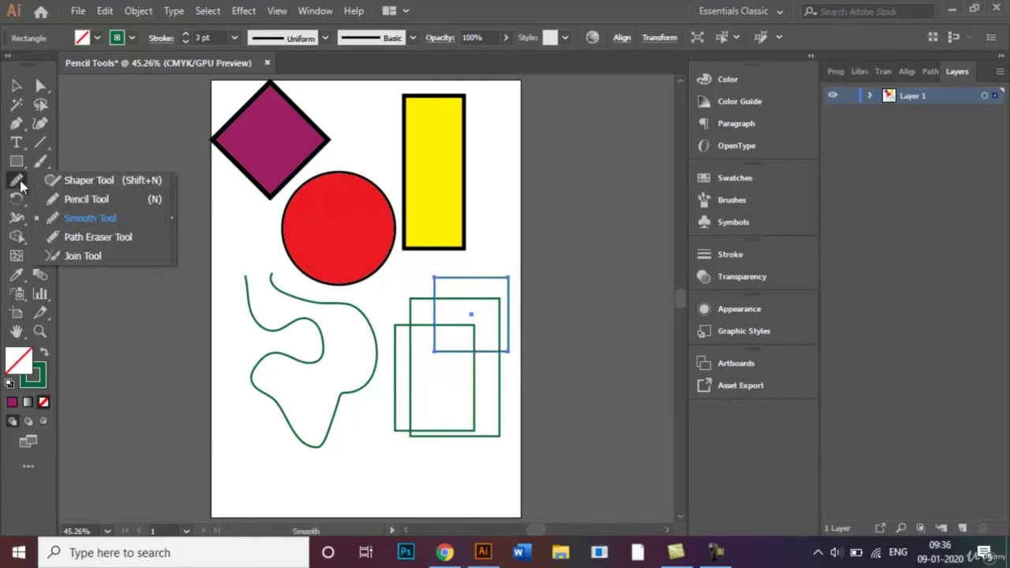
pyautogui.click(91, 237)
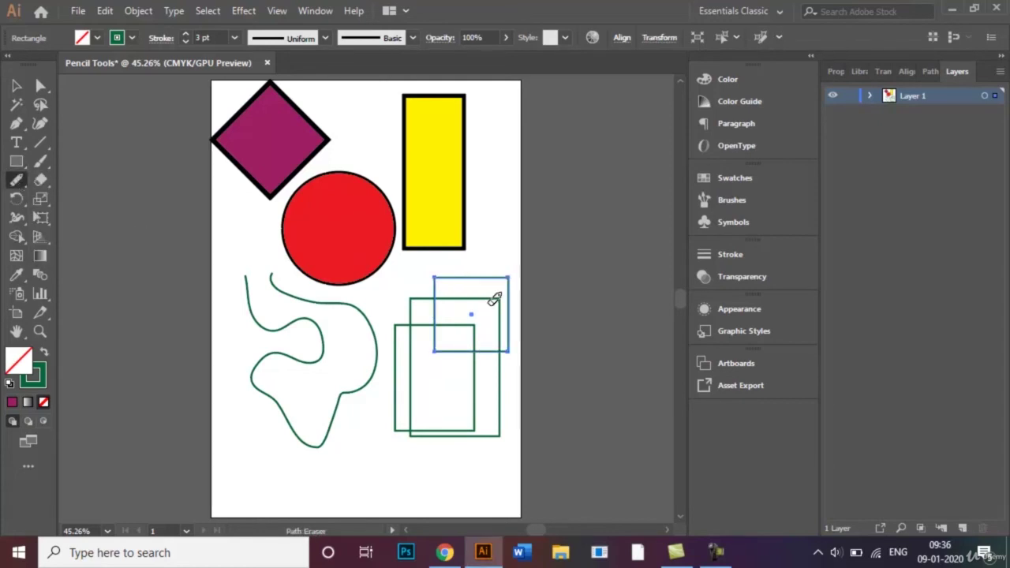
pyautogui.scroll(3, 494, 298)
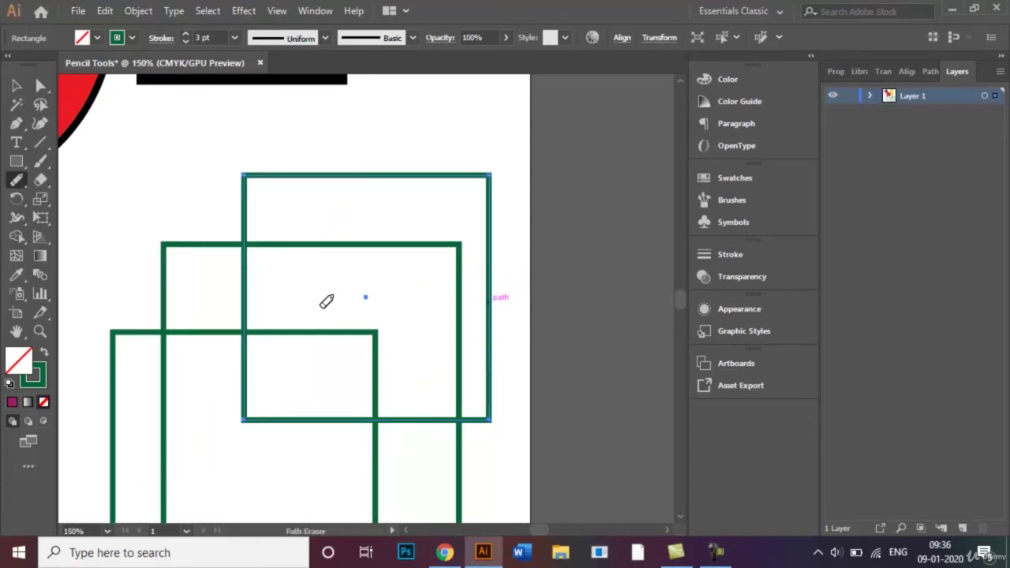
pyautogui.moveTo(292, 327)
pyautogui.mouseDown()
pyautogui.moveTo(375, 333)
pyautogui.moveTo(380, 398)
pyautogui.mouseUp()
# Select only the lower-left rectangle and erase part of its top edge and top-right corner
pyautogui.click(17, 87)
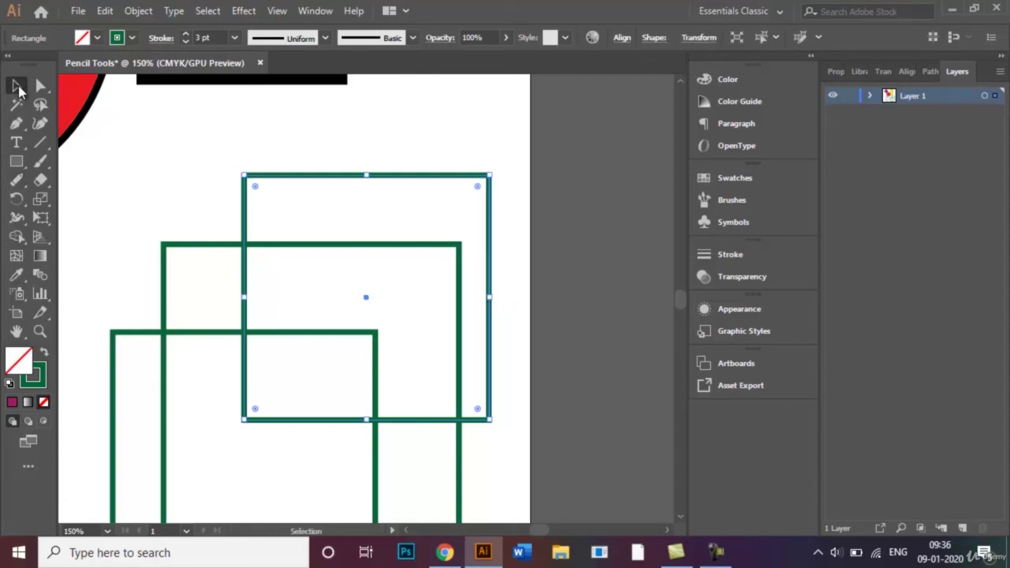
pyautogui.click(192, 296)
pyautogui.click(218, 341)
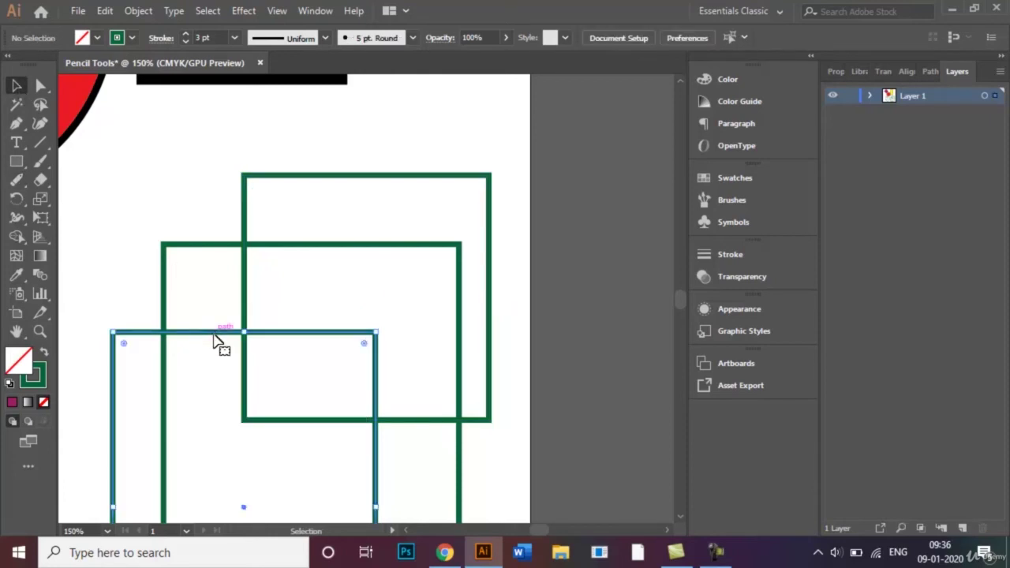
pyautogui.click(16, 181)
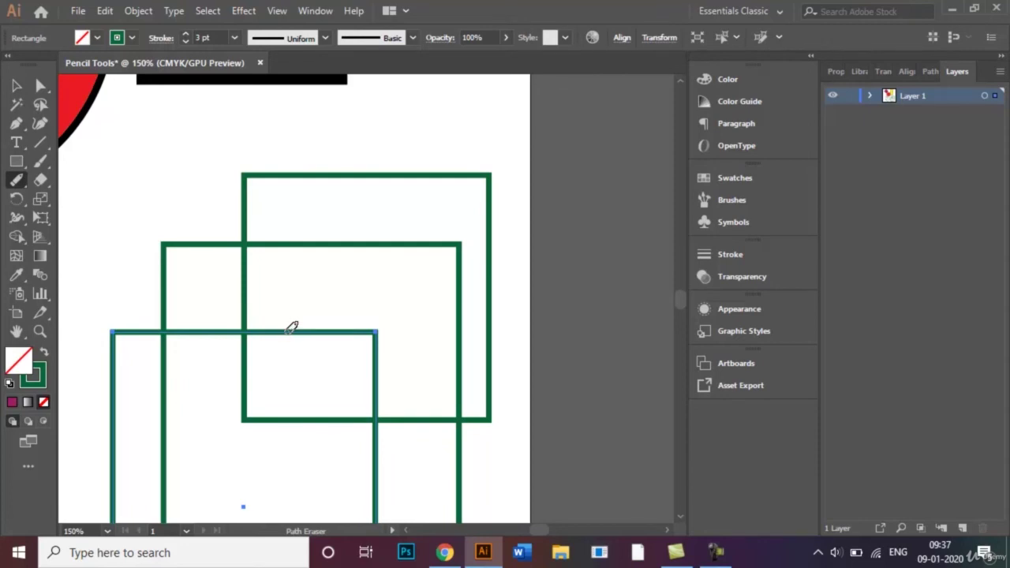
pyautogui.moveTo(292, 328)
pyautogui.mouseDown()
pyautogui.moveTo(374, 334)
pyautogui.moveTo(379, 405)
pyautogui.mouseUp()
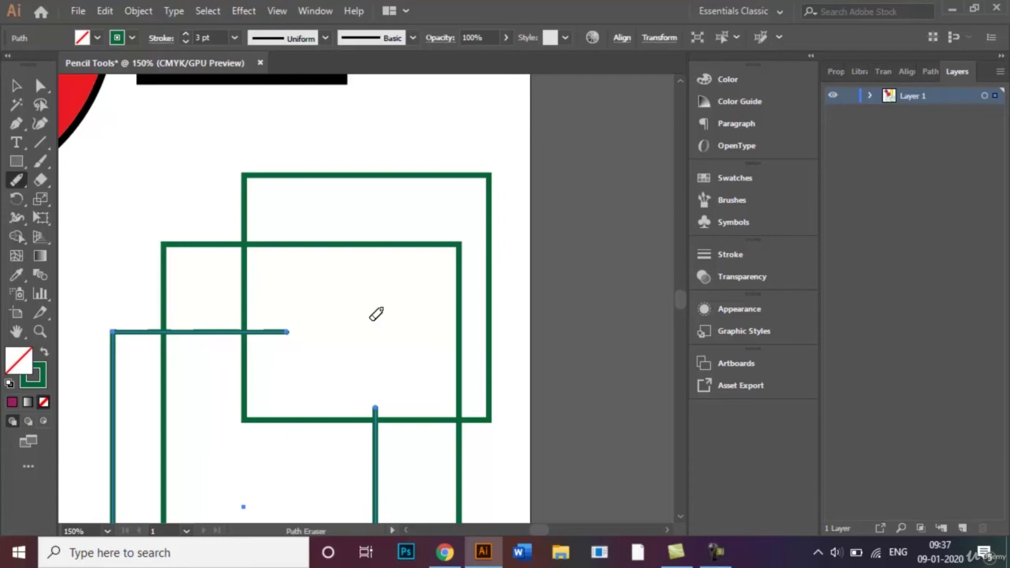
pyautogui.hotkey('ctrl', '-')
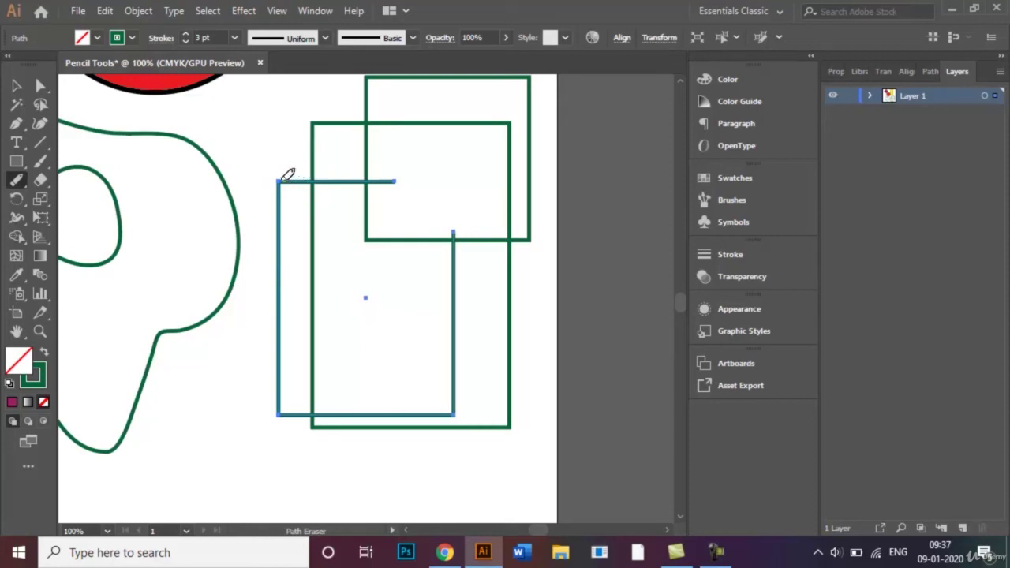
# Erase the lower-left rectangle's top-left corner, then deselect it
pyautogui.moveTo(278, 179); pyautogui.dragTo(280, 232)
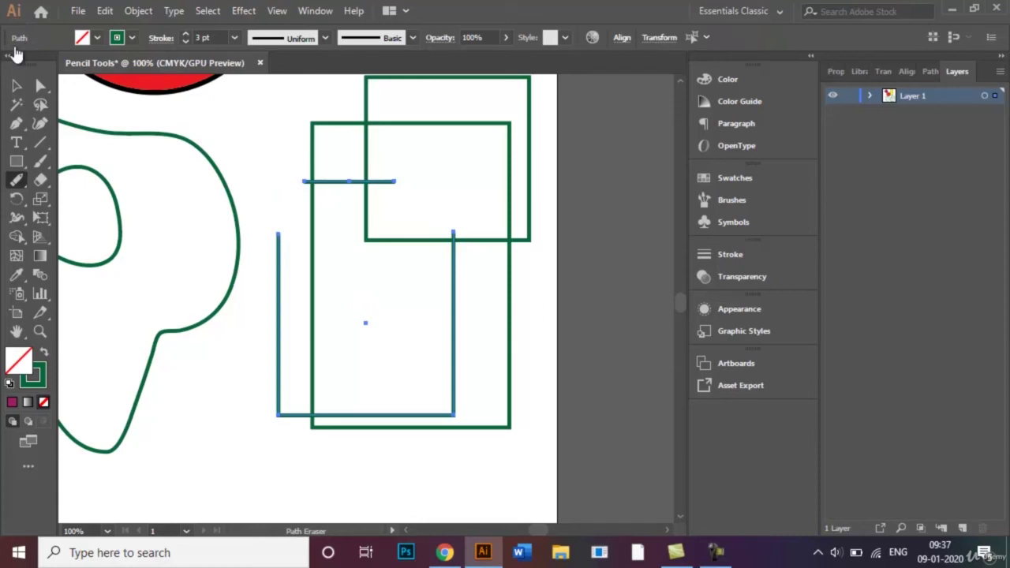
pyautogui.click(20, 85)
pyautogui.click(281, 131)
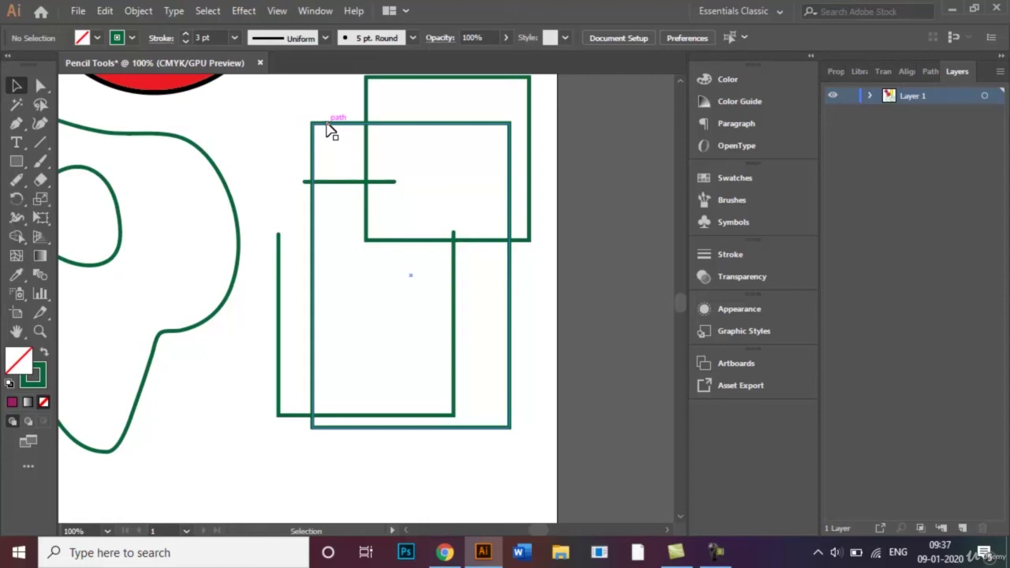
# Select the tall middle rectangle and erase sections of its left and right edges
pyautogui.click(434, 125)
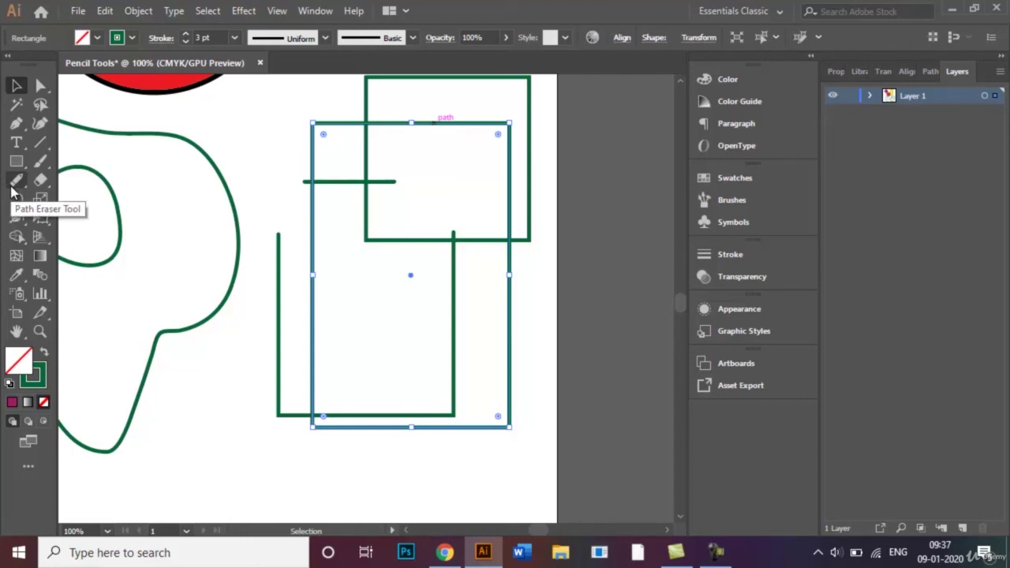
pyautogui.click(11, 186)
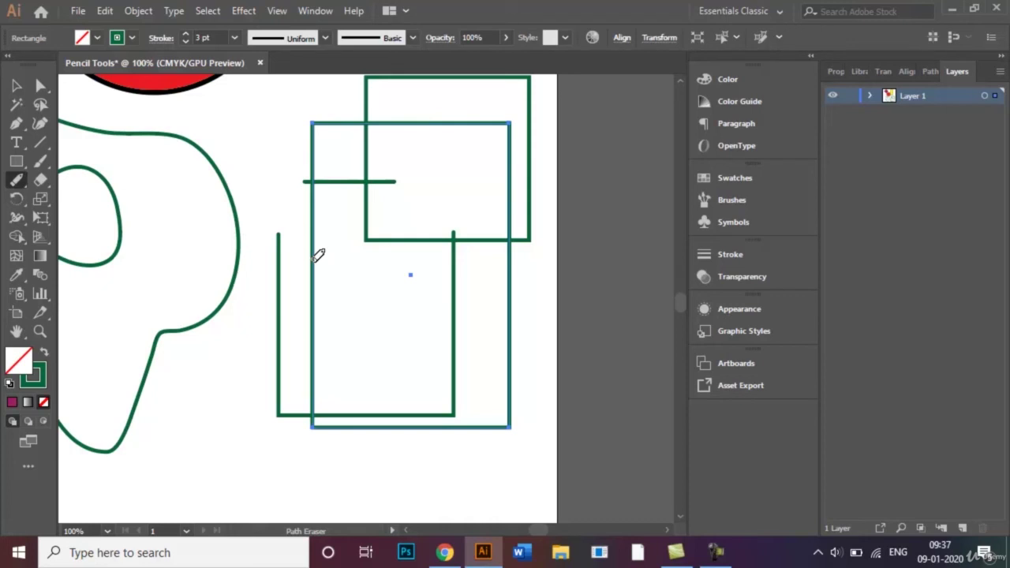
pyautogui.moveTo(318, 255); pyautogui.dragTo(318, 344)
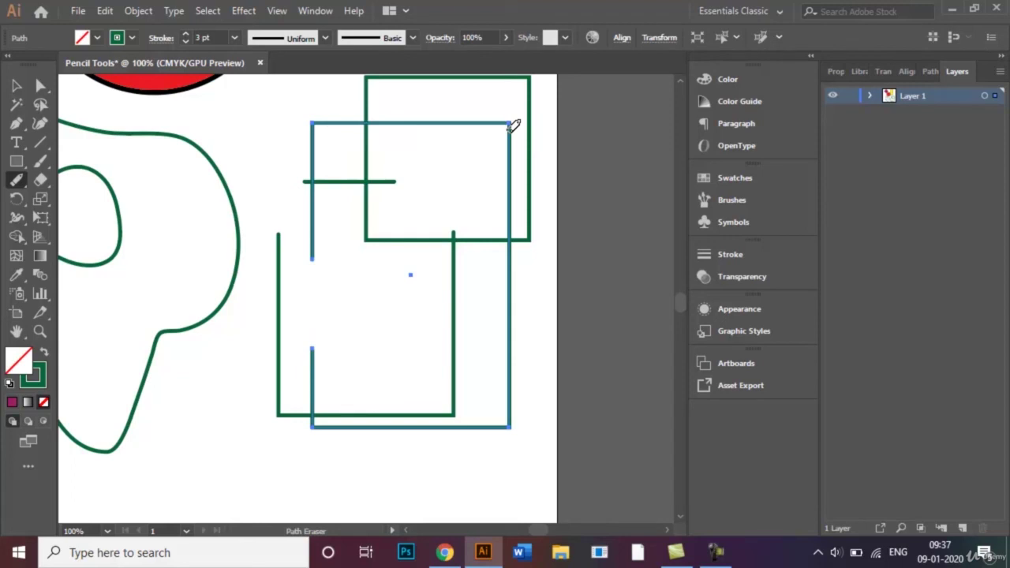
pyautogui.moveTo(513, 126); pyautogui.dragTo(511, 282)
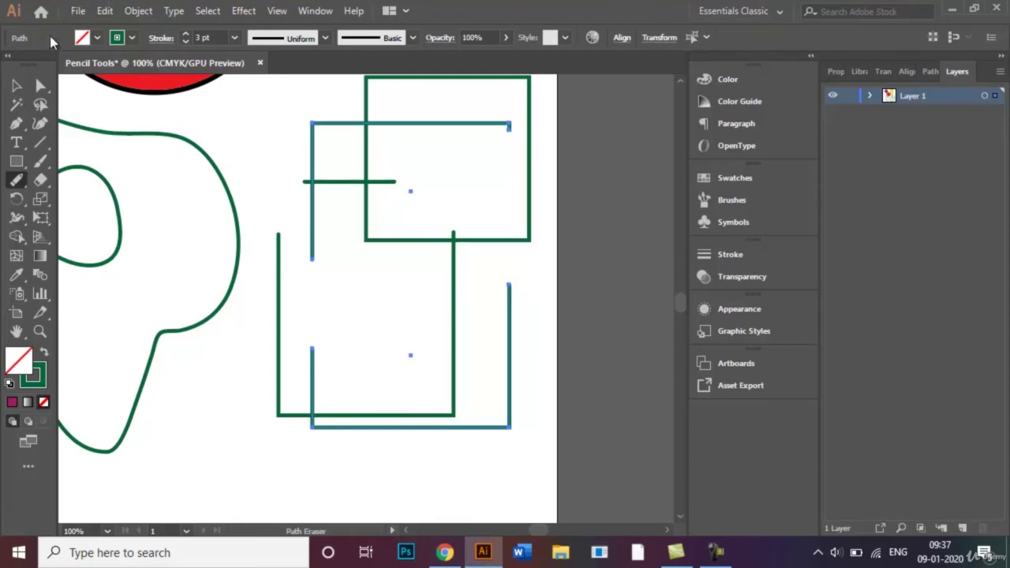
pyautogui.click(17, 85)
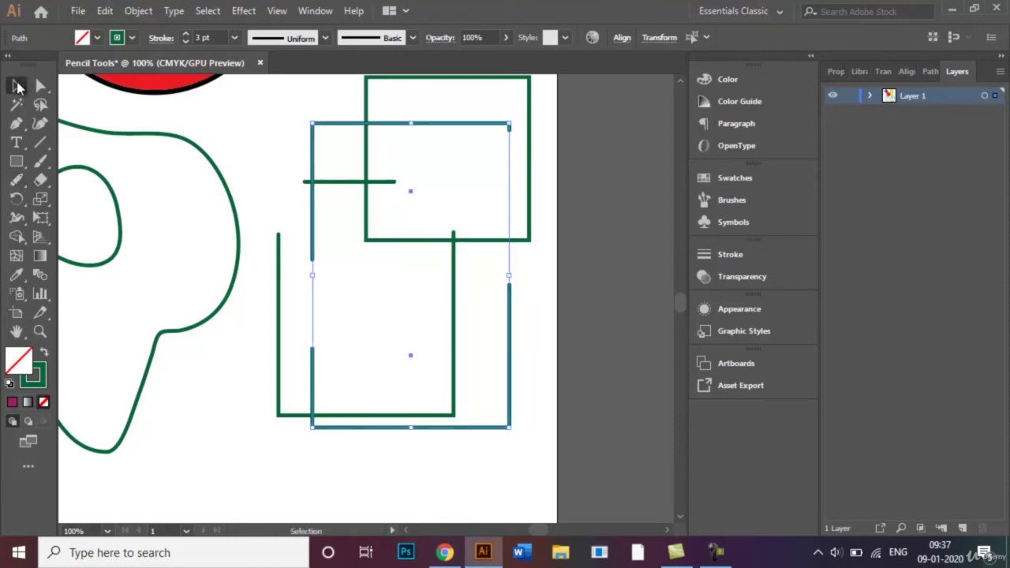
pyautogui.click(387, 327)
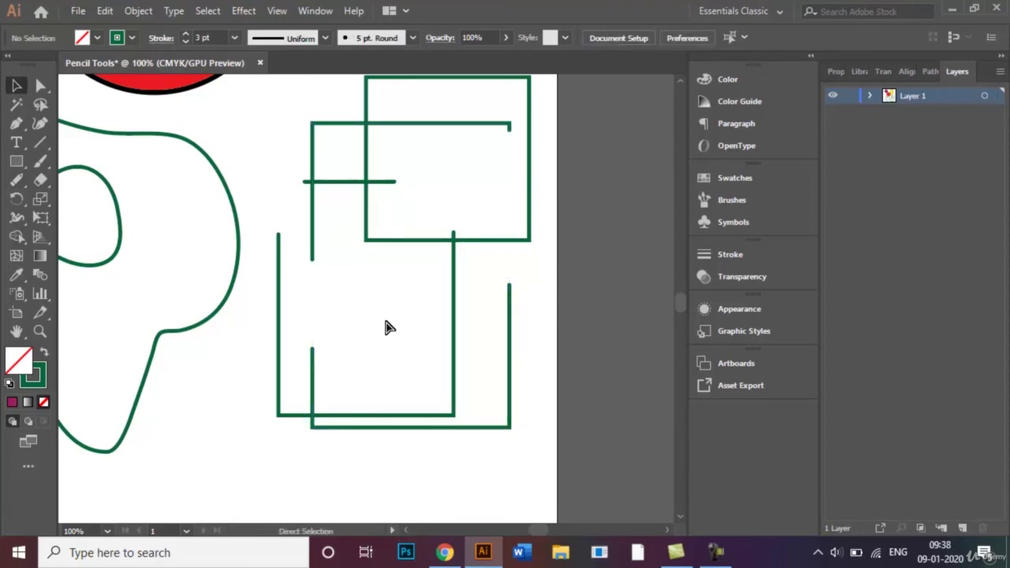
pyautogui.hotkey('ctrl', '0')
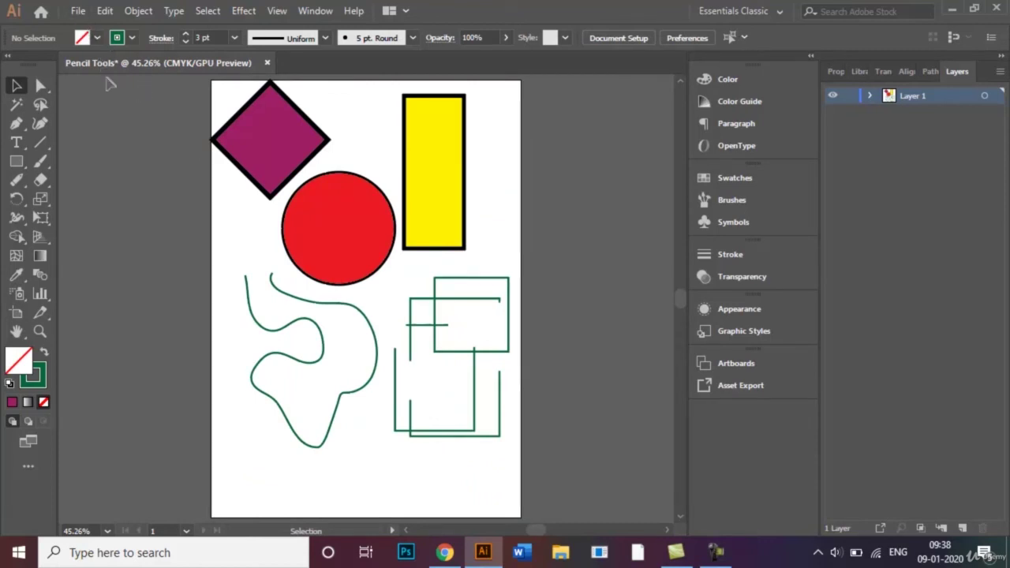
pyautogui.click(79, 11)
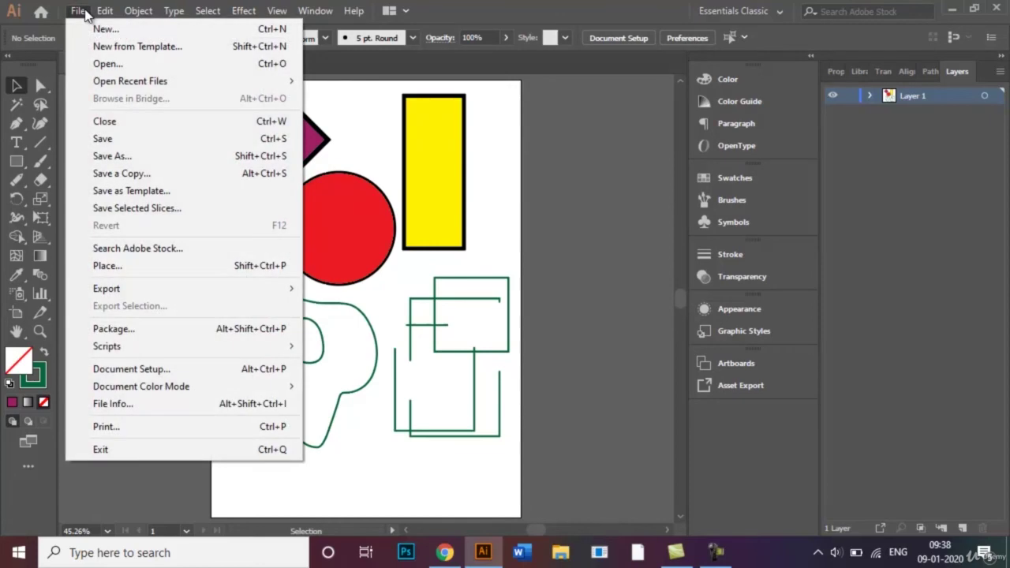
pyautogui.click(153, 164)
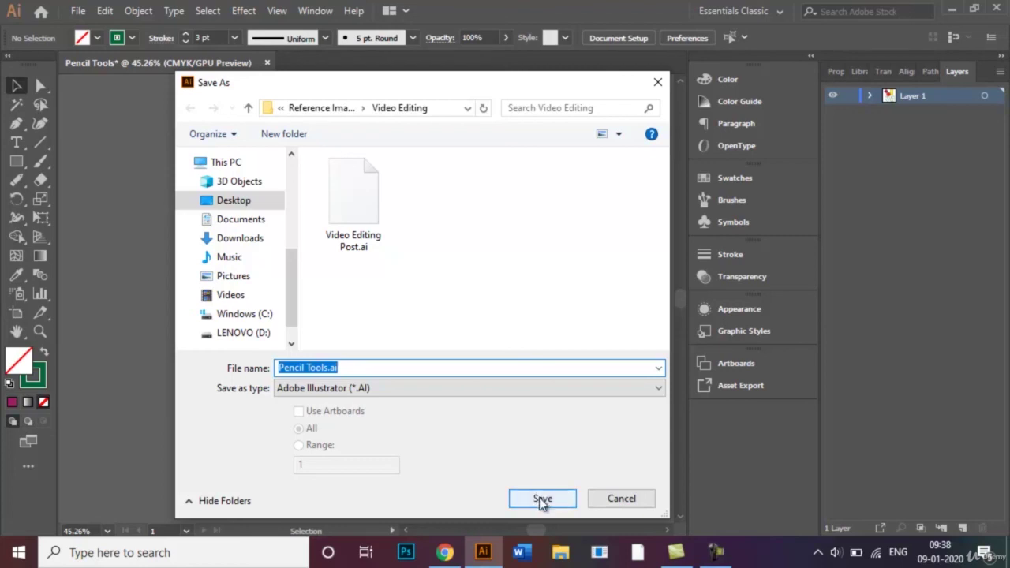
pyautogui.click(620, 498)
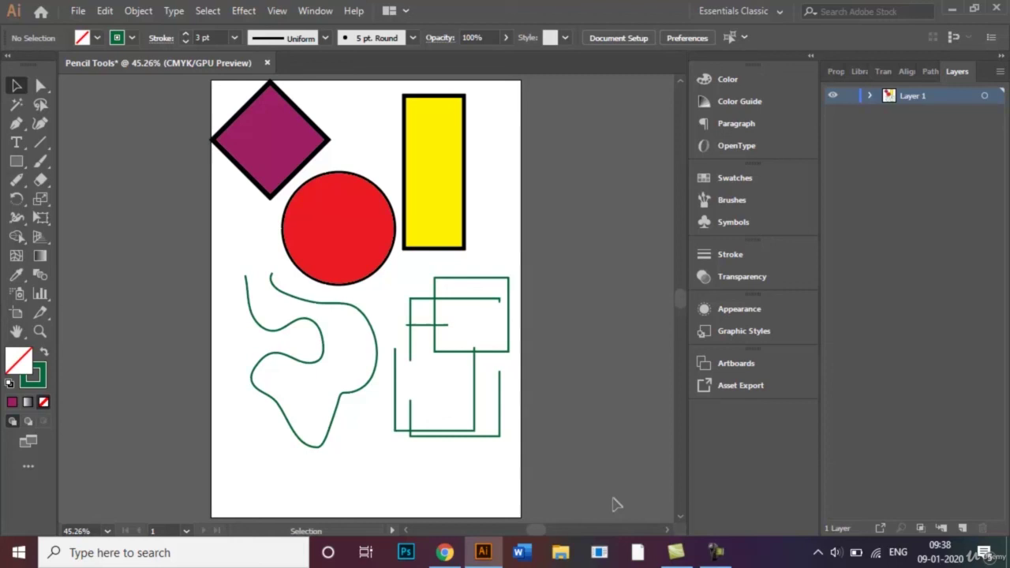
pyautogui.click(22, 188)
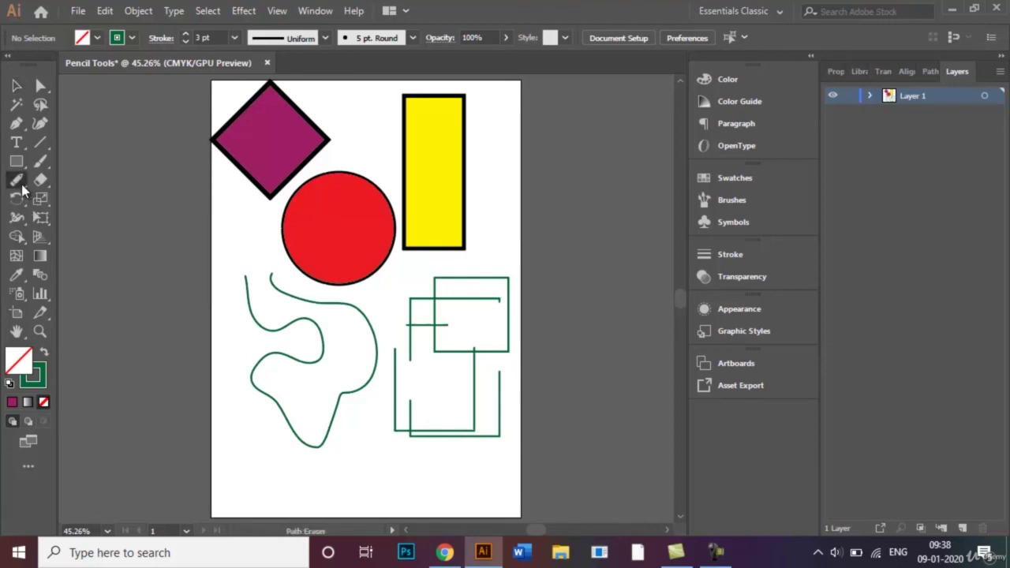
pyautogui.click(22, 188)
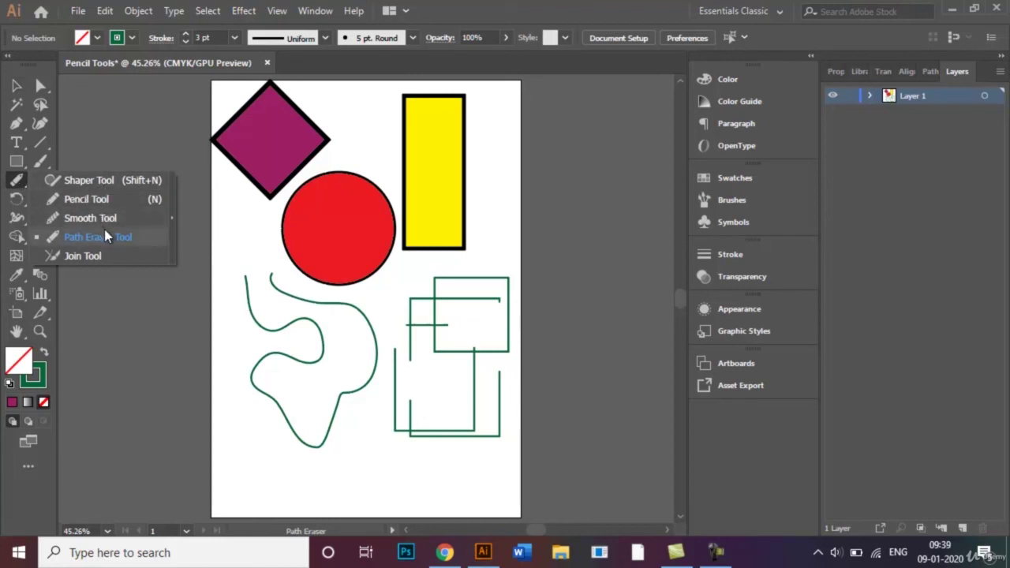
pyautogui.click(17, 184)
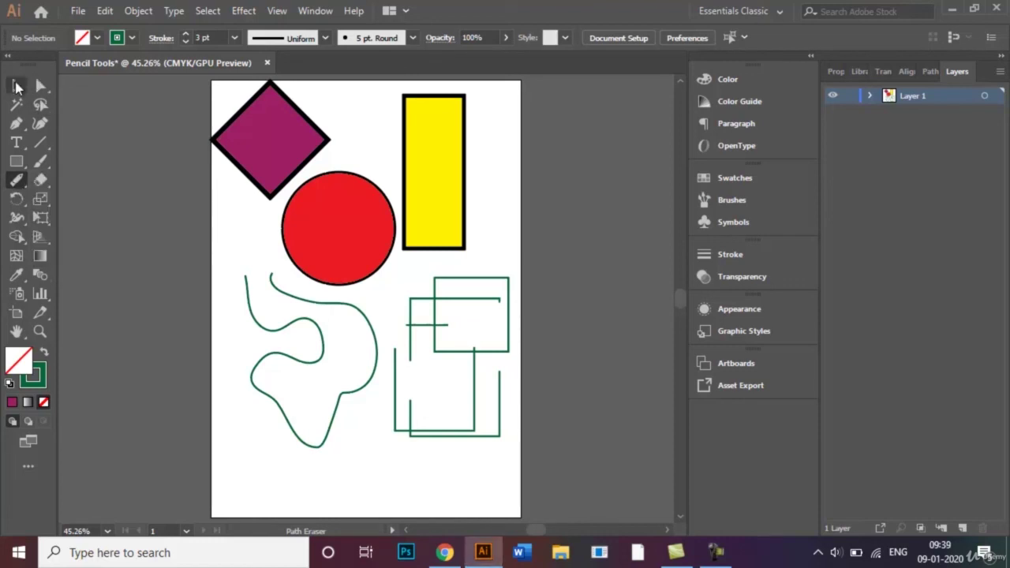
pyautogui.click(17, 85)
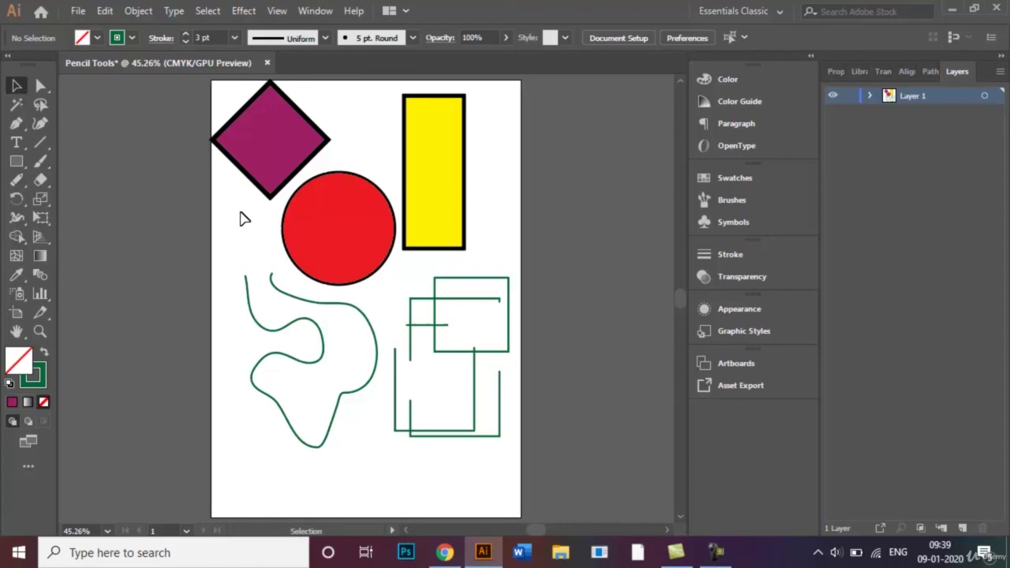